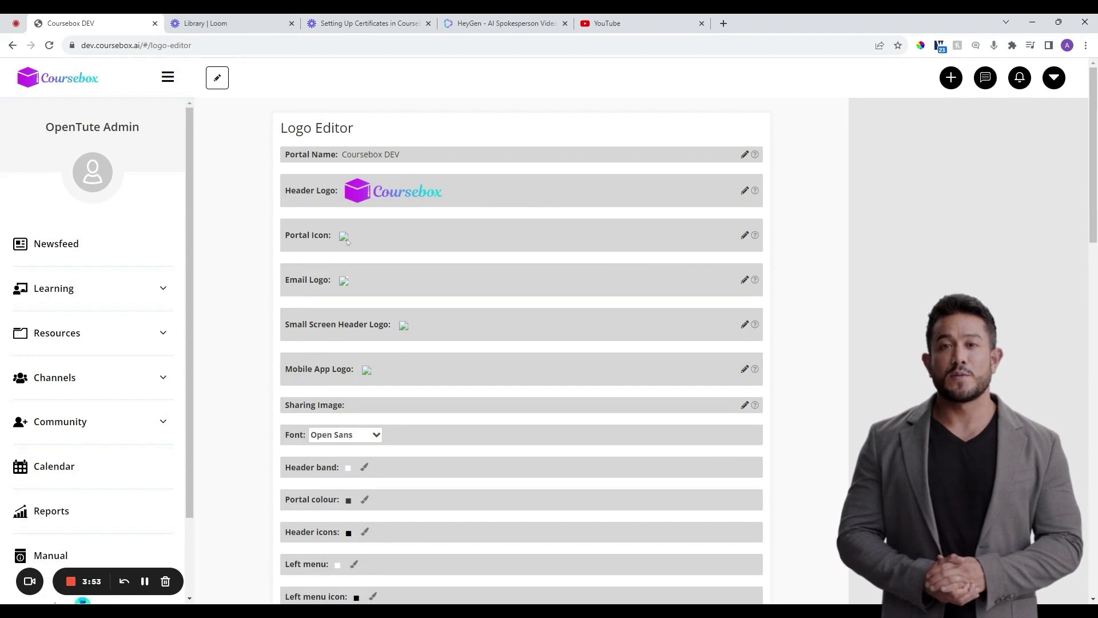
- Review the Logo Editor's logos, Open Sans font and colours, previewing the header band colour picker
scroll(347, 241, "down", 4)
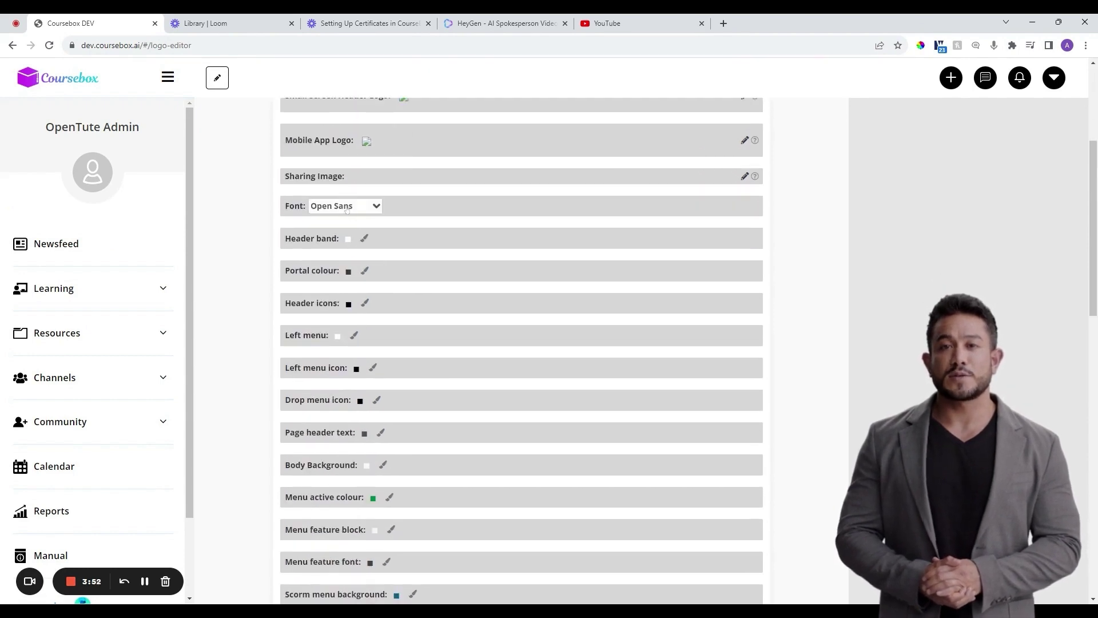
scroll(352, 208, "down", 2)
scroll(360, 200, "up", 1)
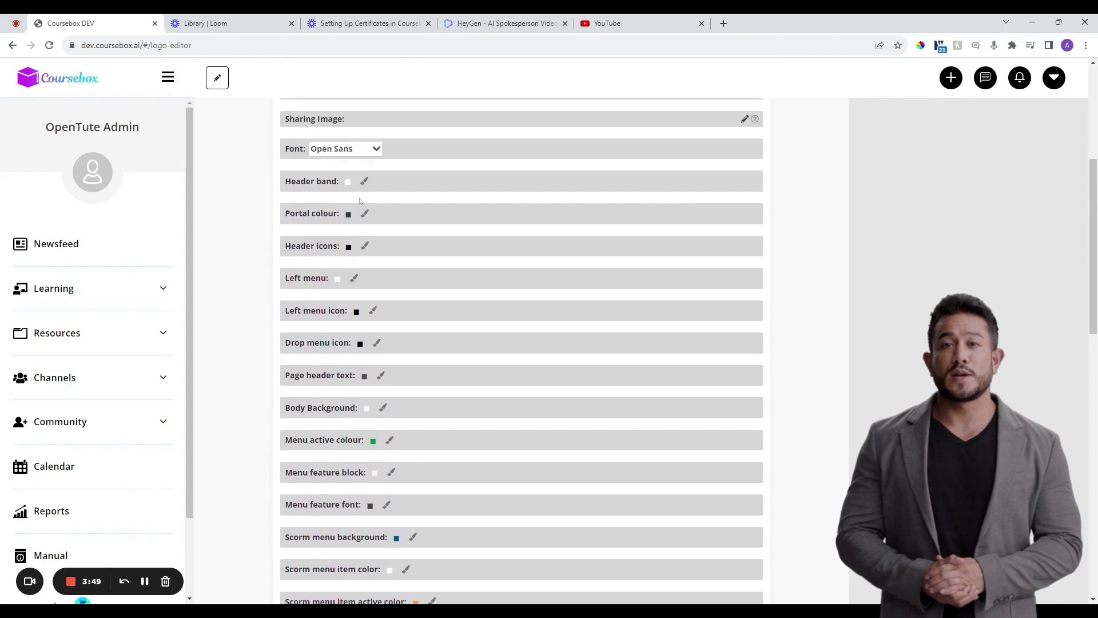
left_click(364, 182)
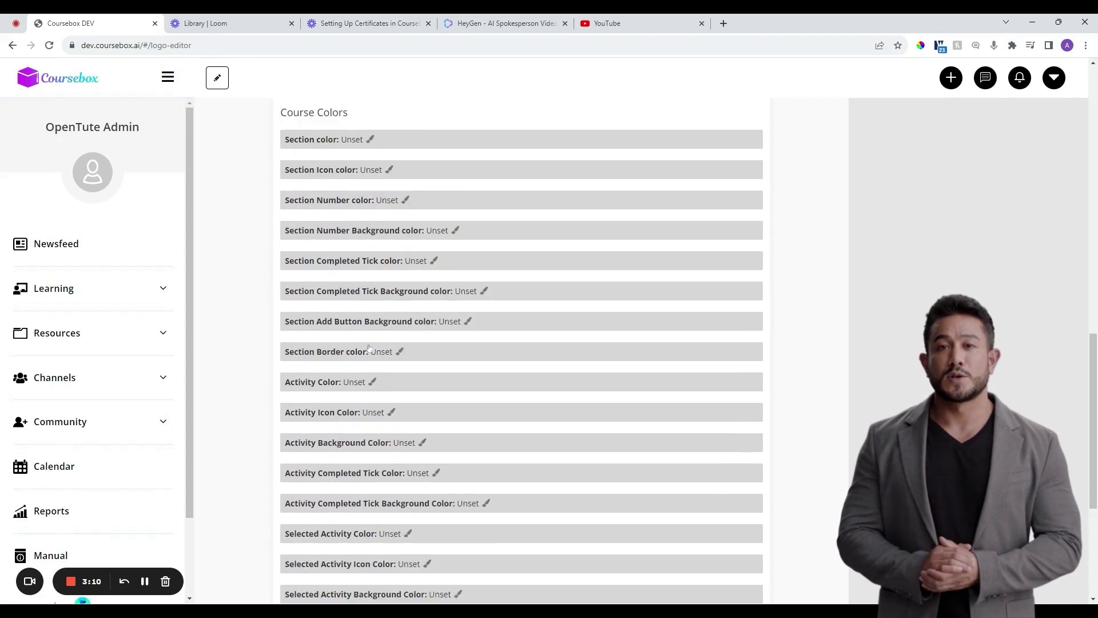
scroll(439, 392, "down", 3)
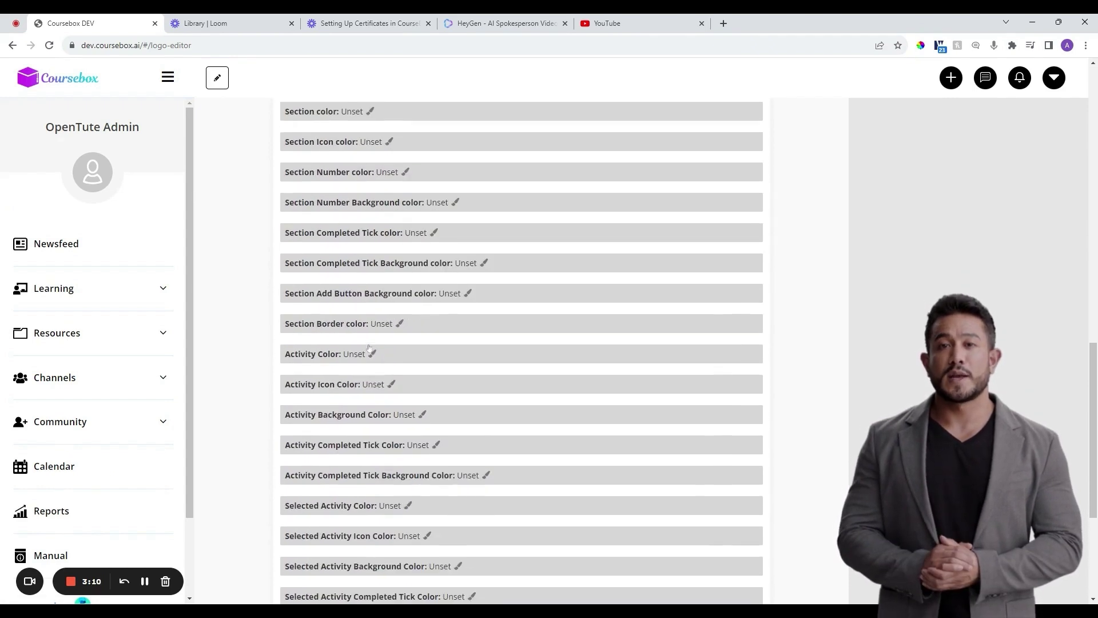
scroll(440, 391, "up", 12)
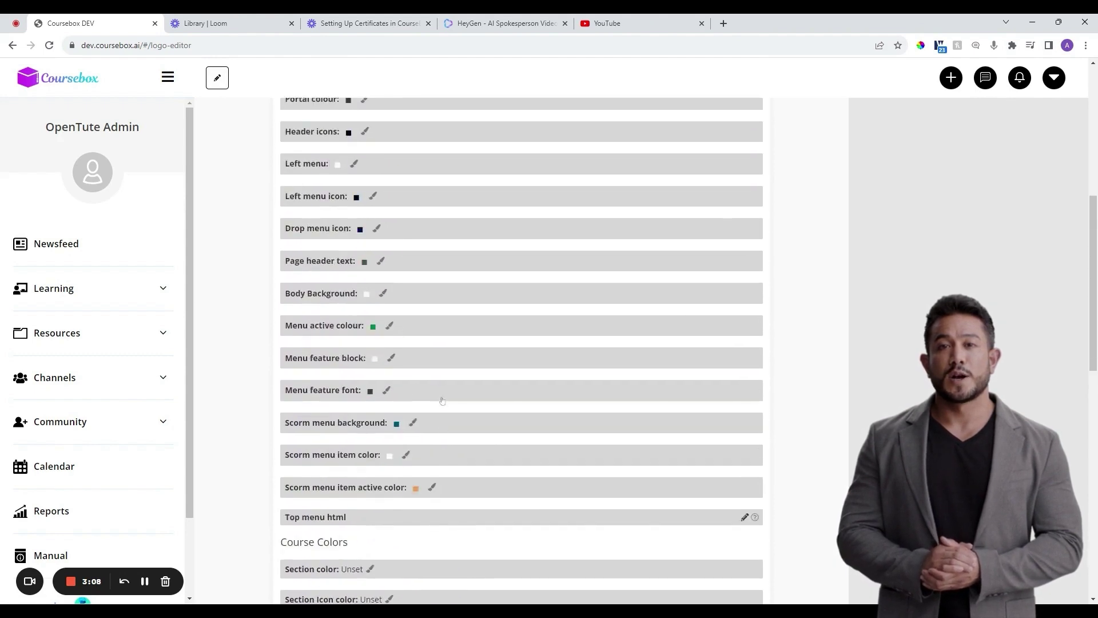
scroll(442, 400, "up", 1)
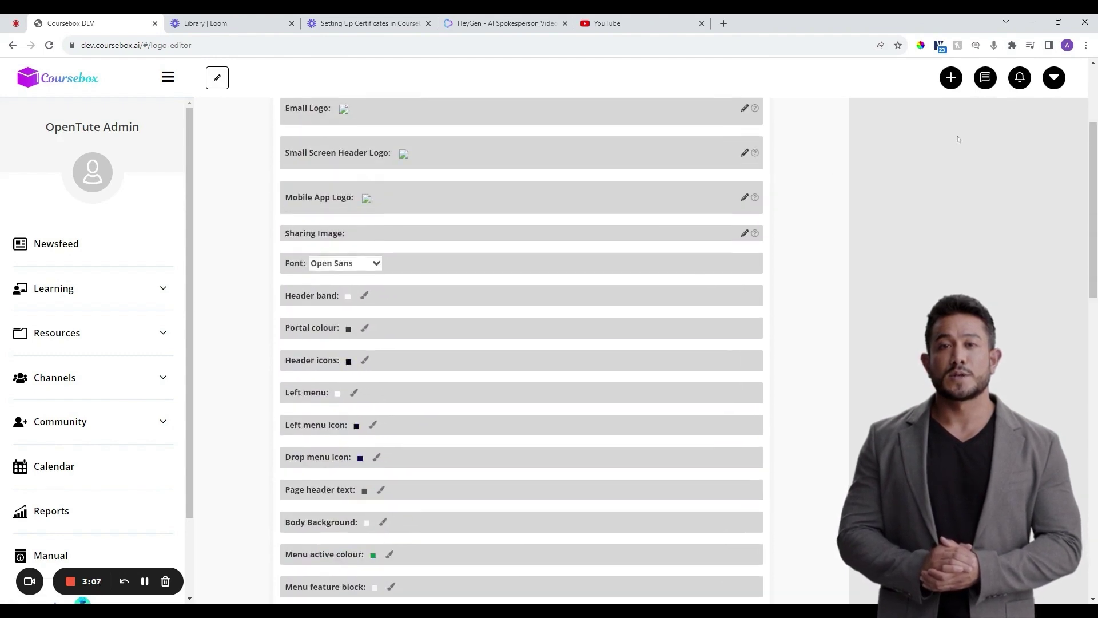
- Open the portal Pages editor and toggle the home page layout to Double column and back to Single
left_click(1054, 78)
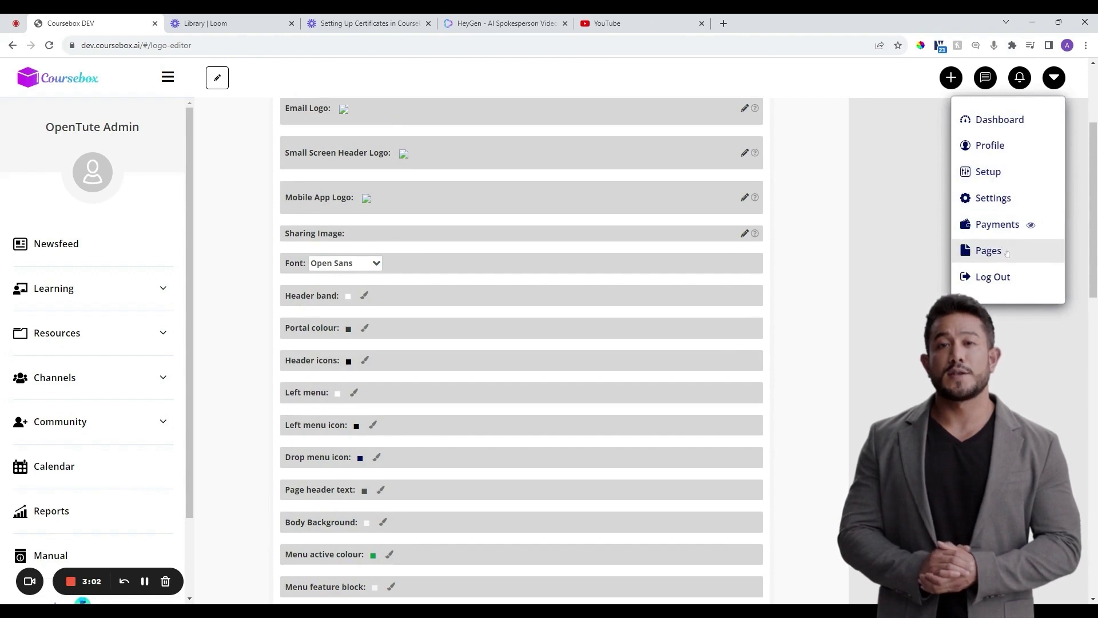
left_click(988, 250)
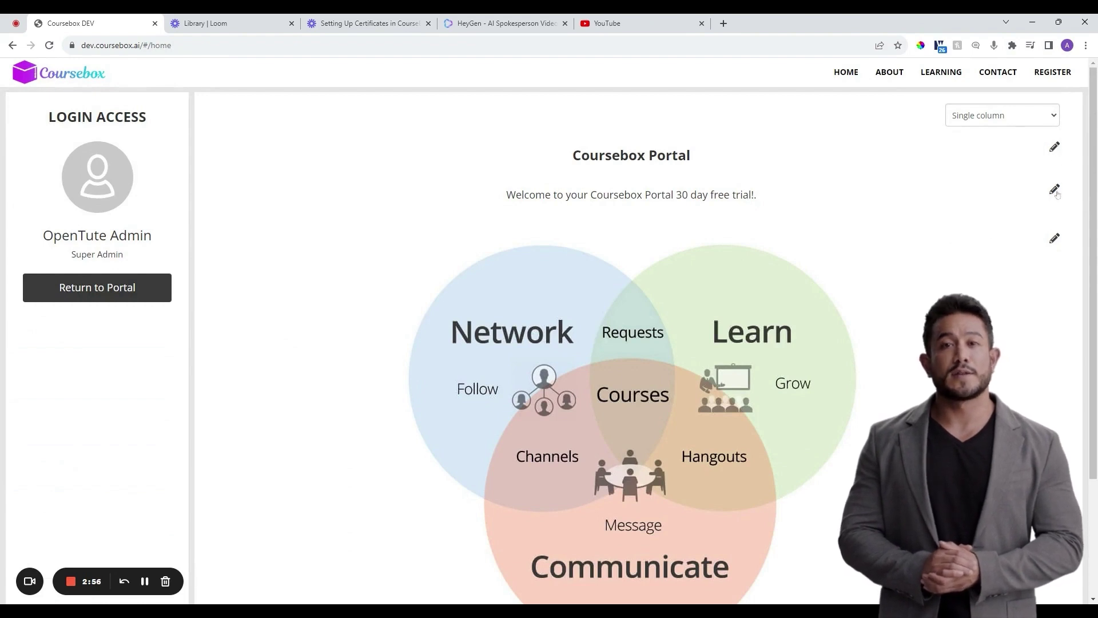
left_click(1051, 132)
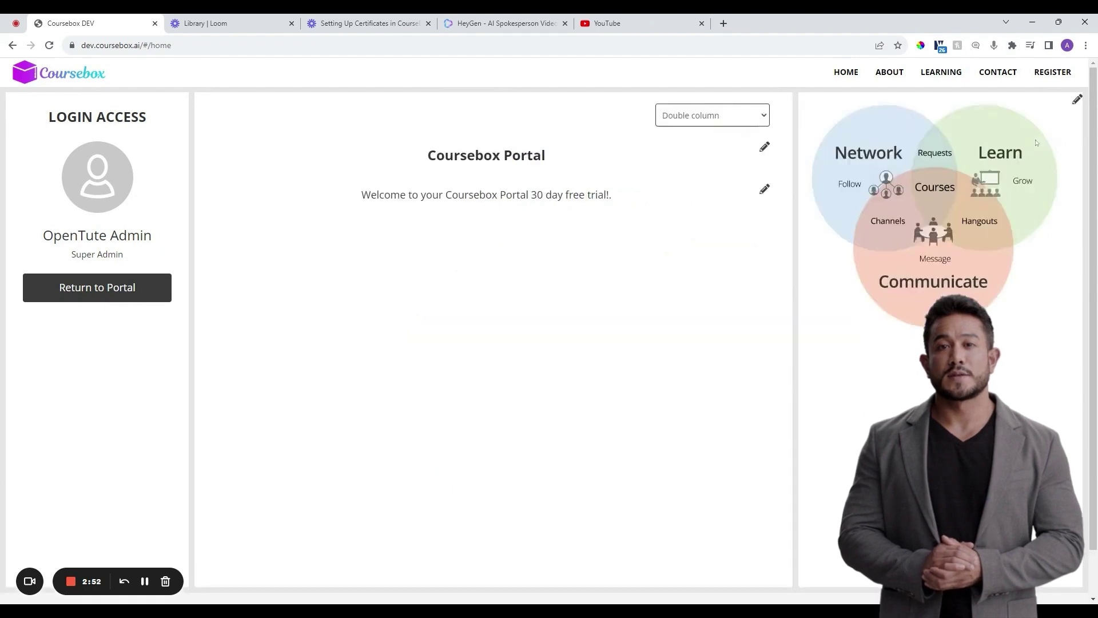
left_click(742, 130)
- Open text editors for the home page title and the footer
left_click(1053, 147)
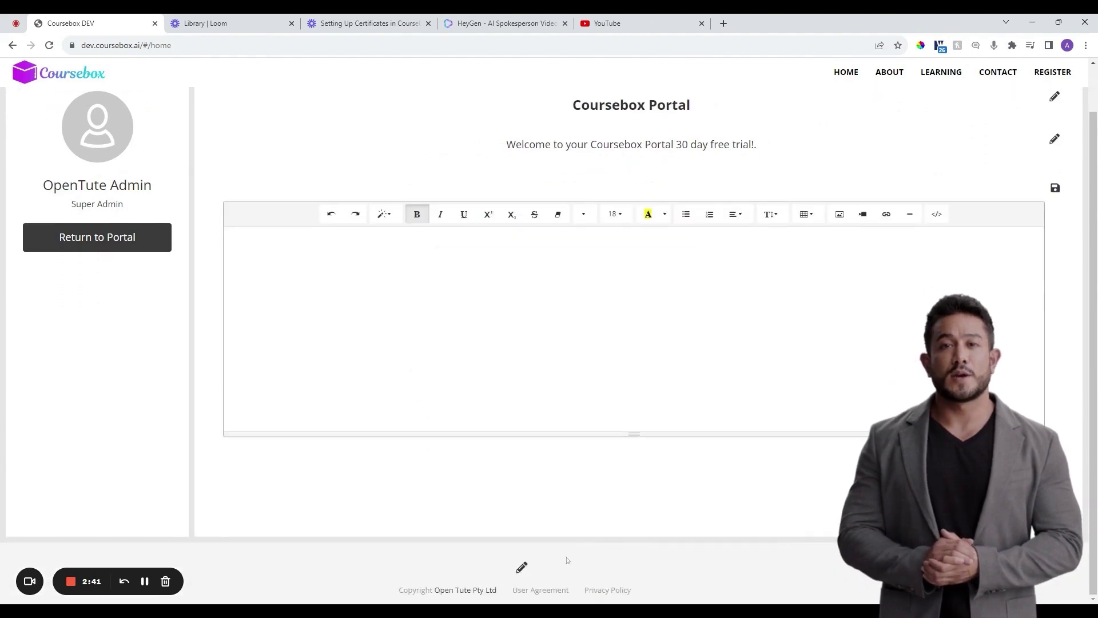
left_click(522, 568)
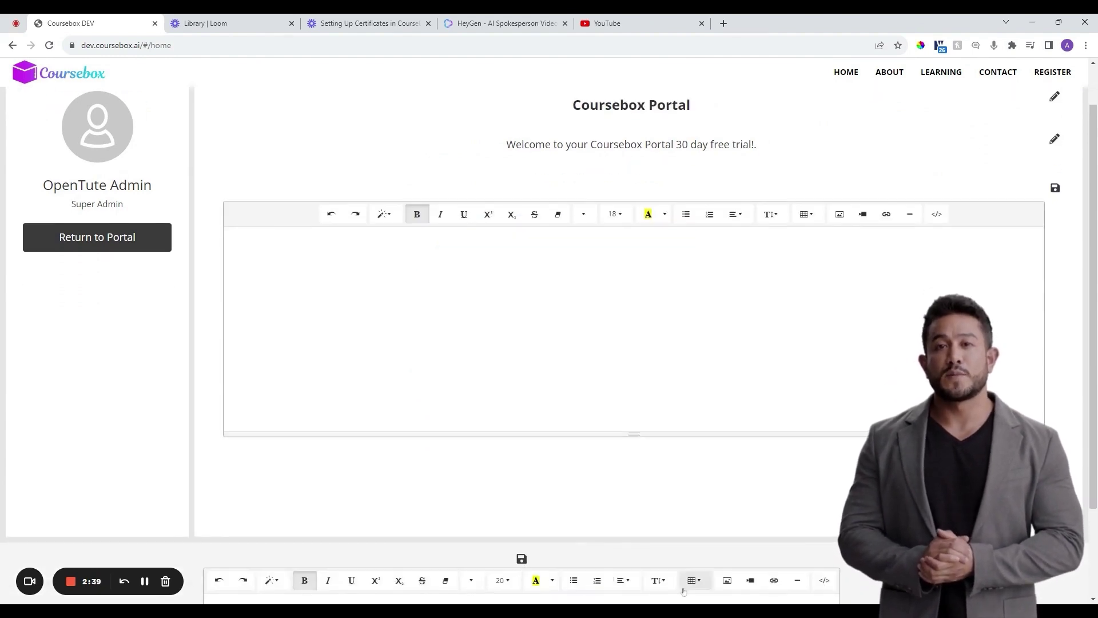
scroll(684, 591, "down", 2)
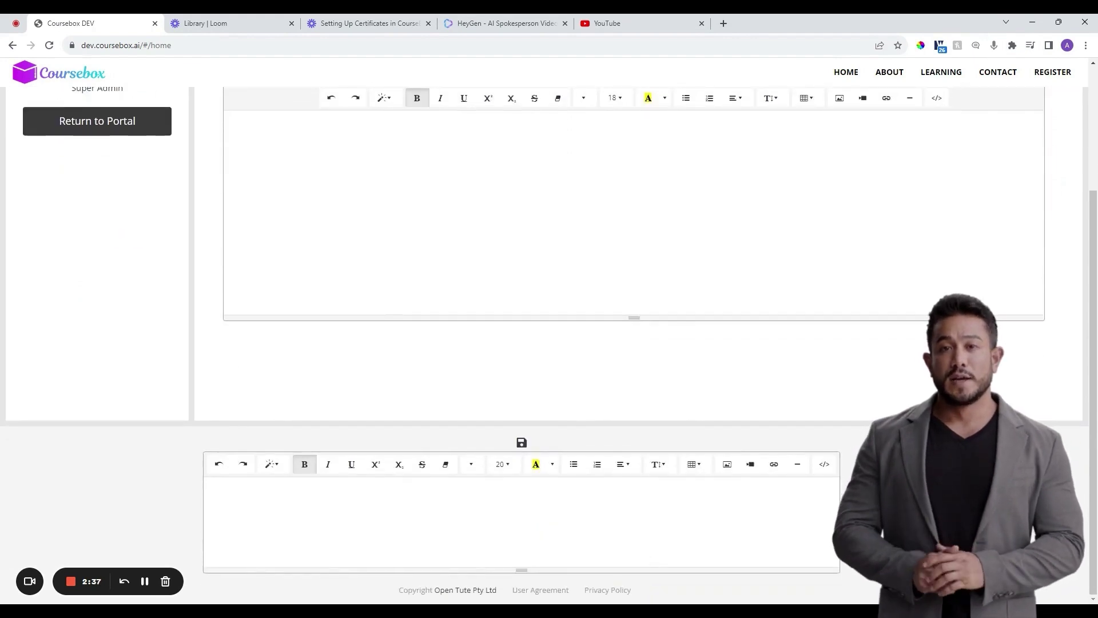
scroll(597, 526, "up", 3)
- View the portal's About, Learning, Contact and Register pages in turn
left_click(889, 71)
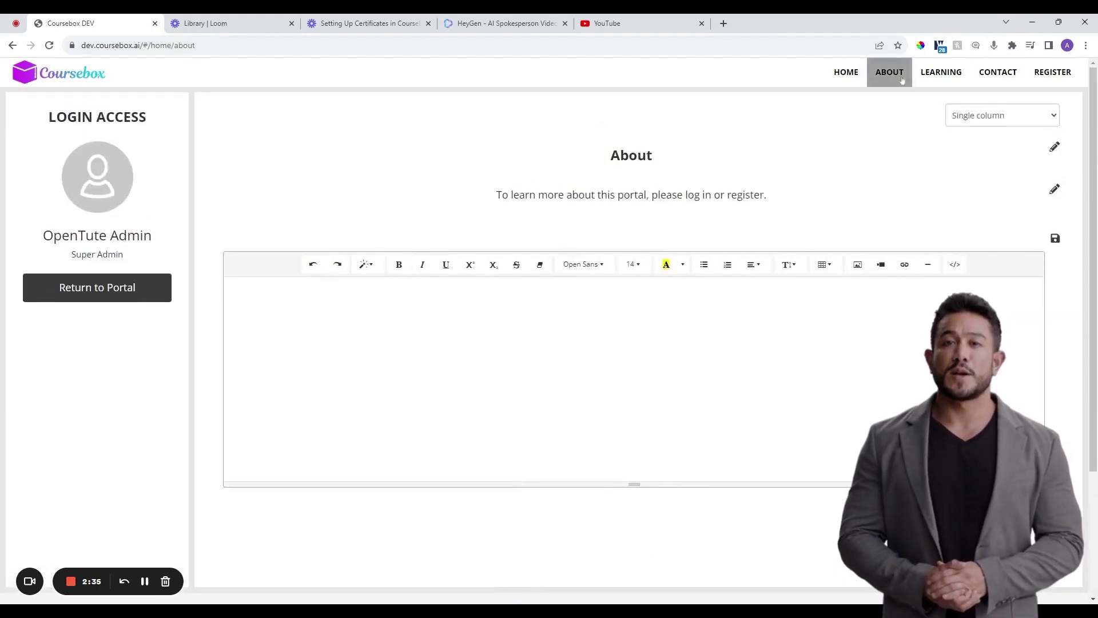
left_click(948, 71)
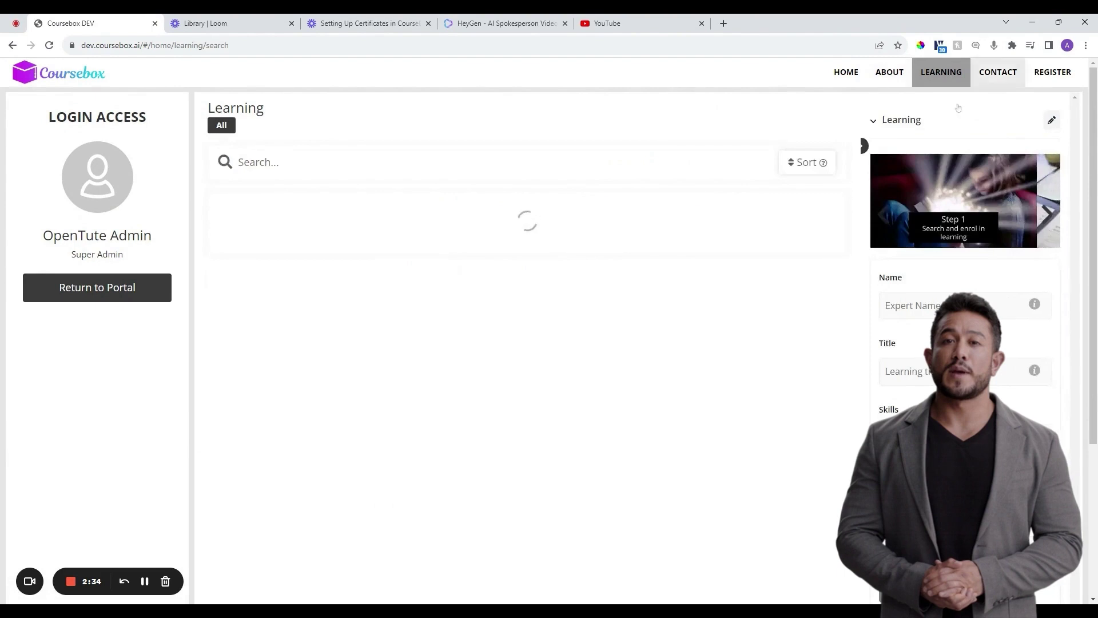
left_click(998, 73)
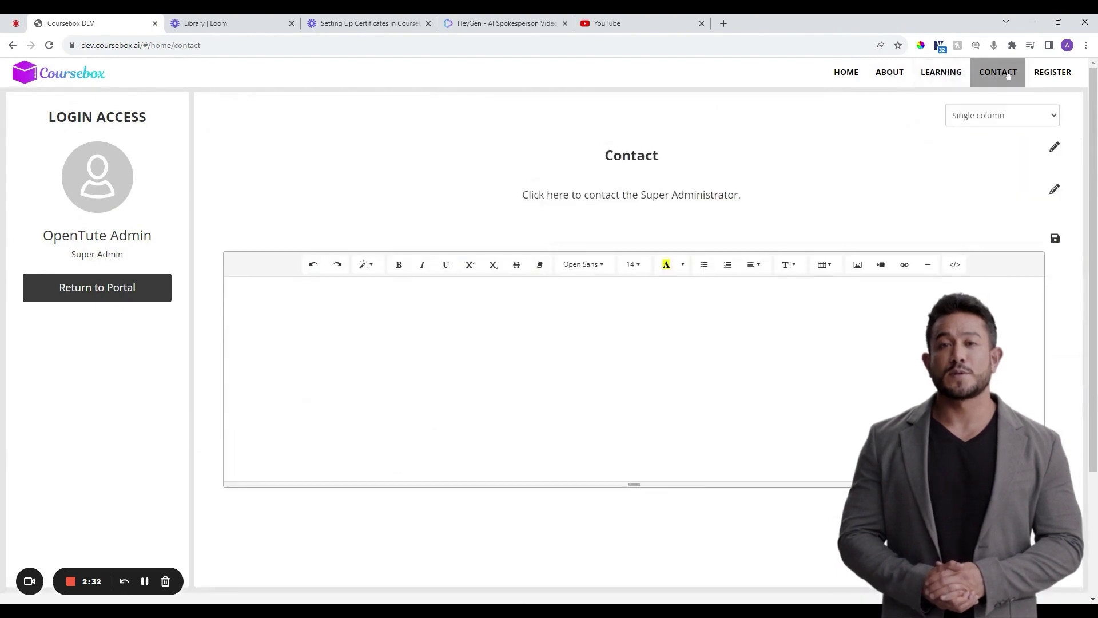
left_click(1047, 72)
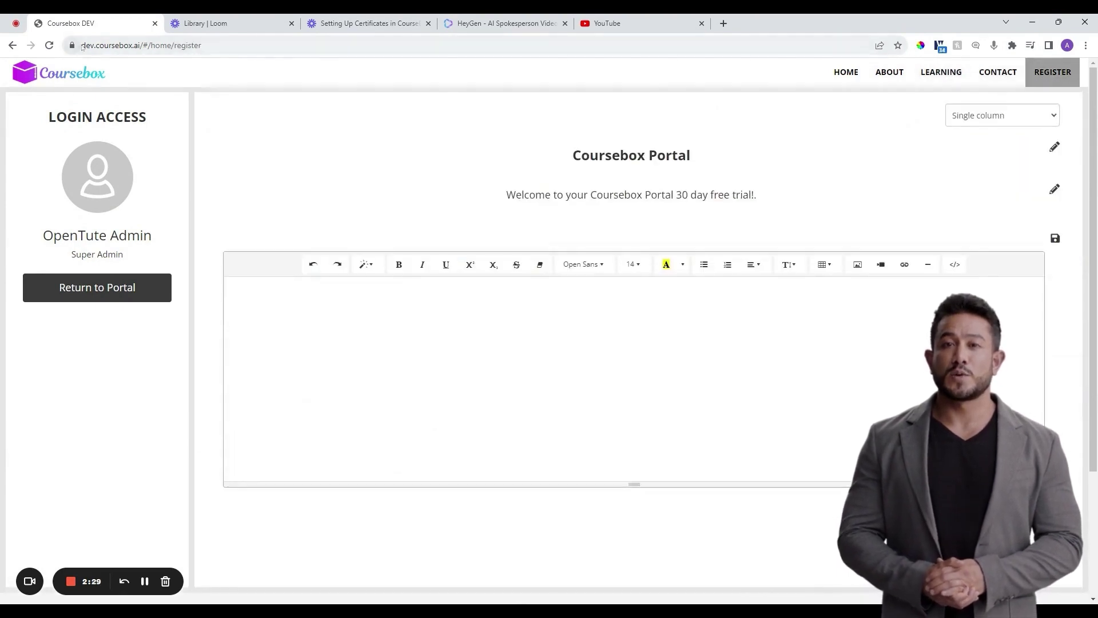
left_click(141, 45)
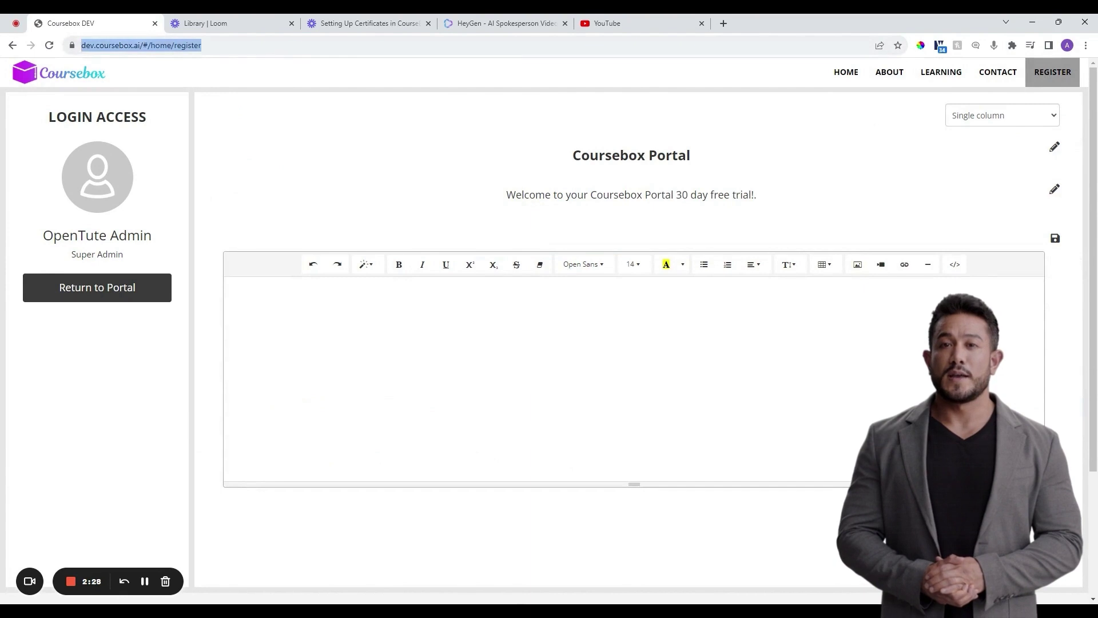
left_click(154, 45)
left_click_drag(166, 45, 81, 45)
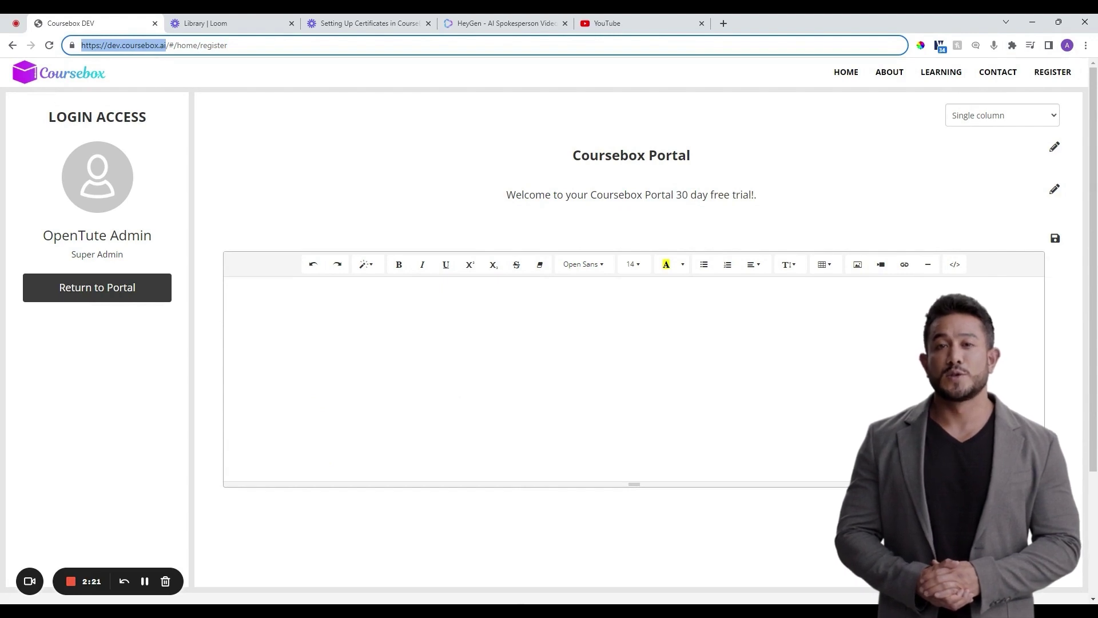
key("alt+Tab")
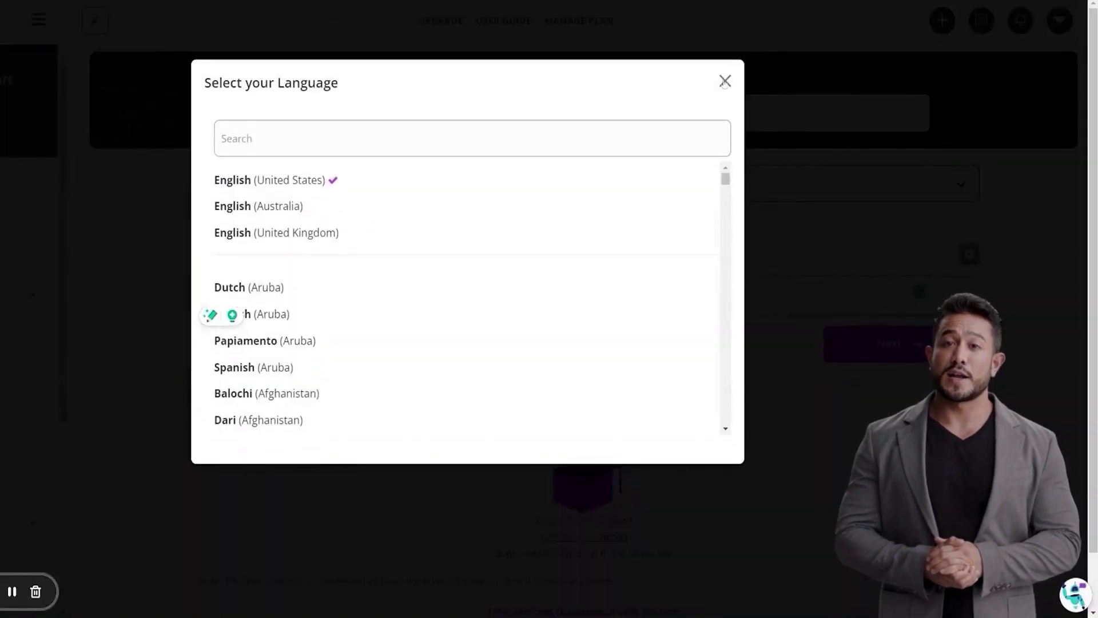
- Close the language list and look at the website and YouTube course-source options
left_click(724, 81)
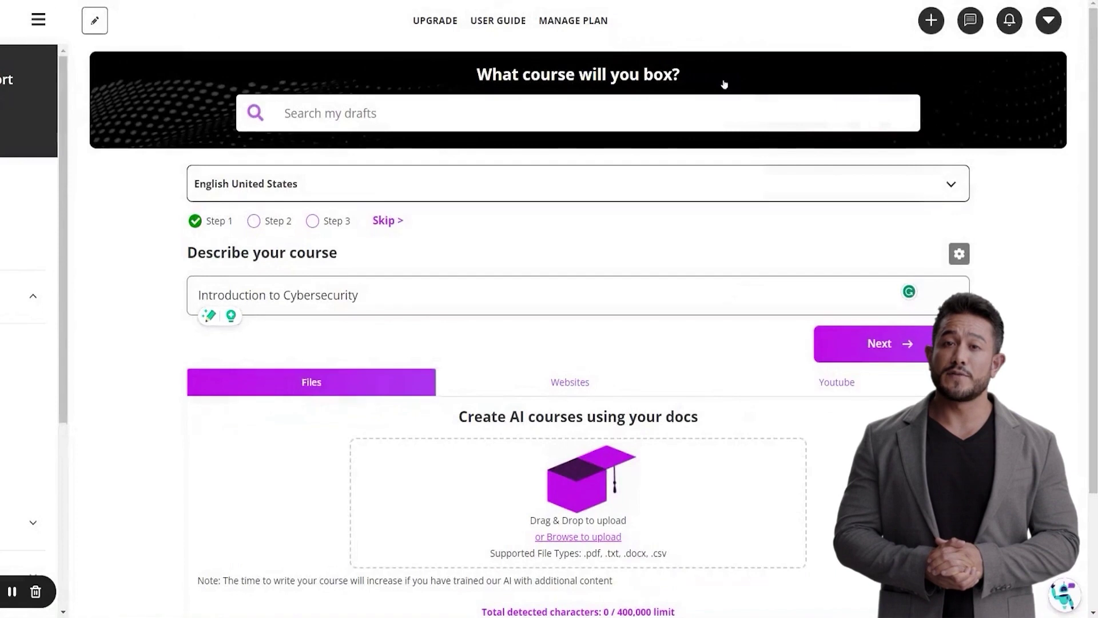
scroll(577, 343, "down", 1)
key("ctrl+a")
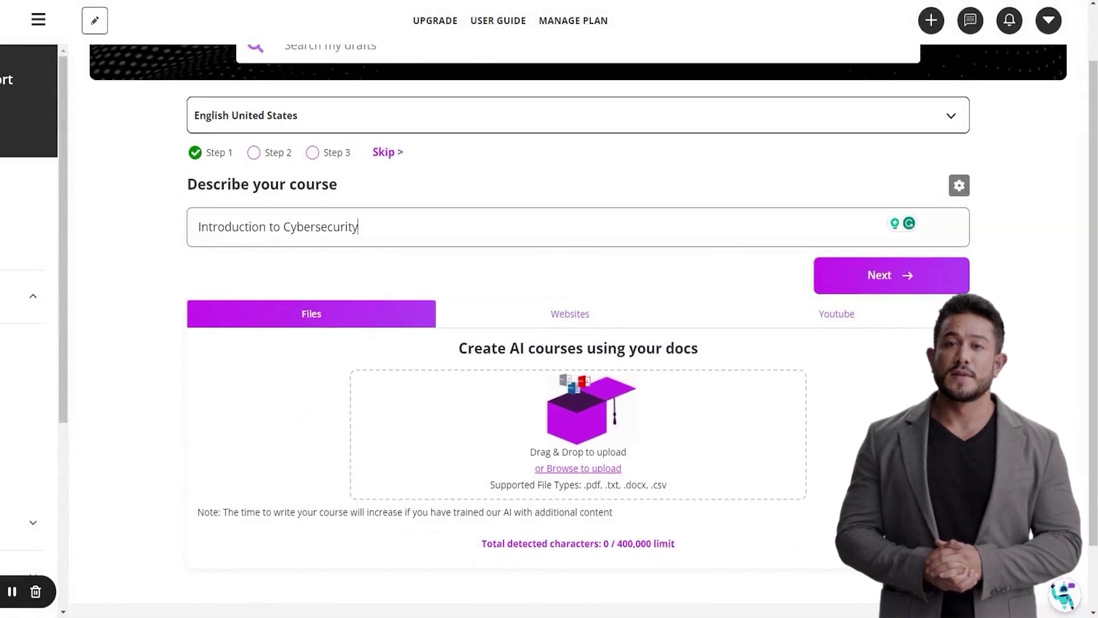
scroll(388, 429, "down", 1)
scroll(388, 429, "down", 1)
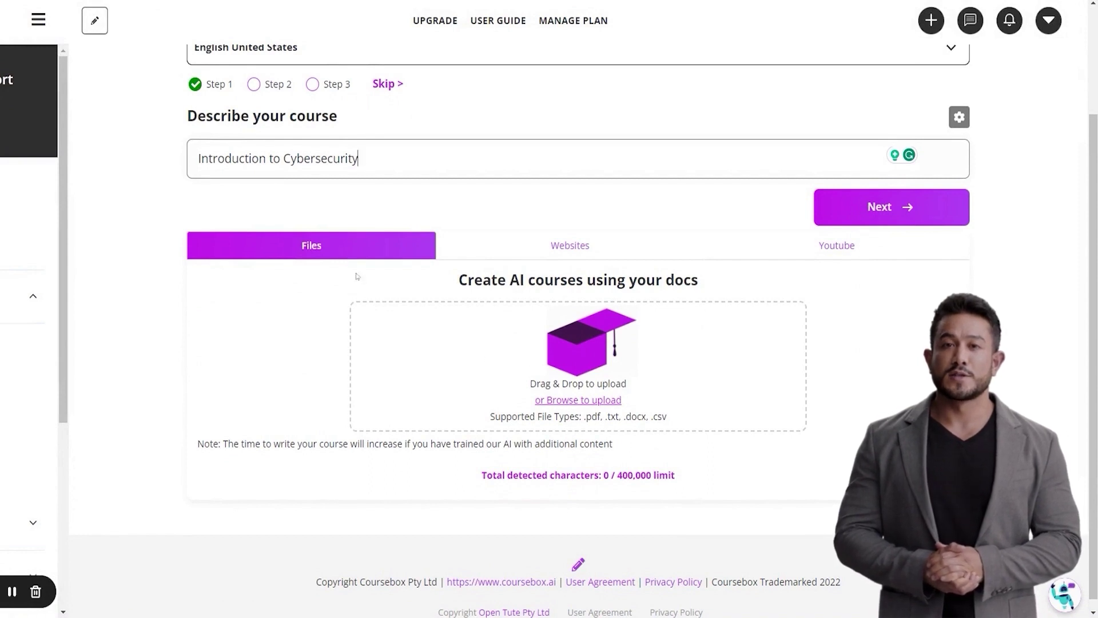
left_click(573, 245)
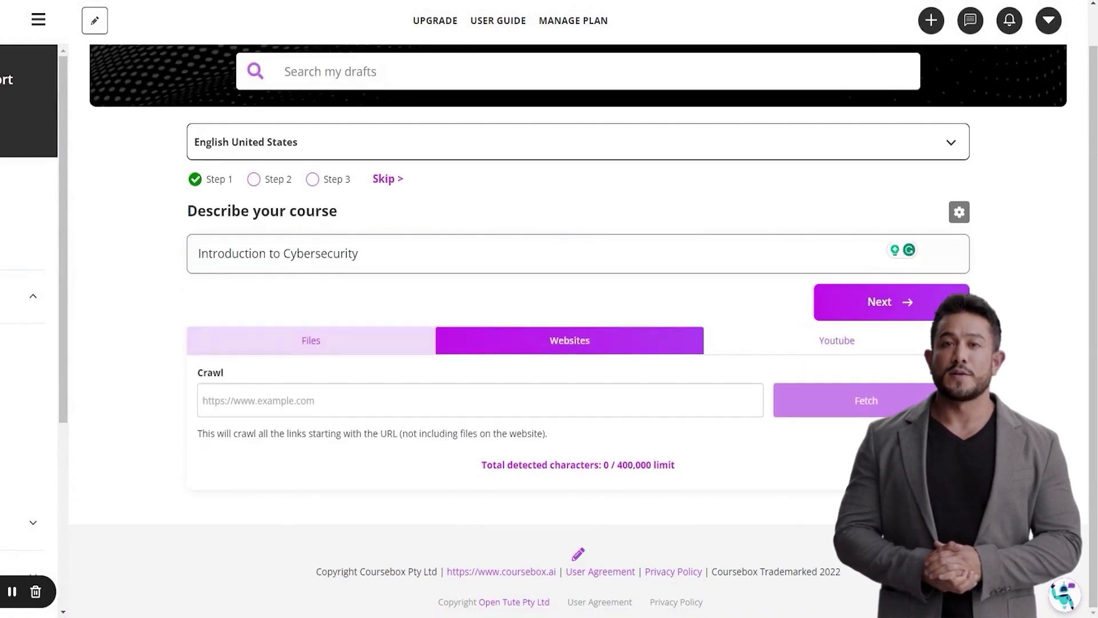
left_click(836, 344)
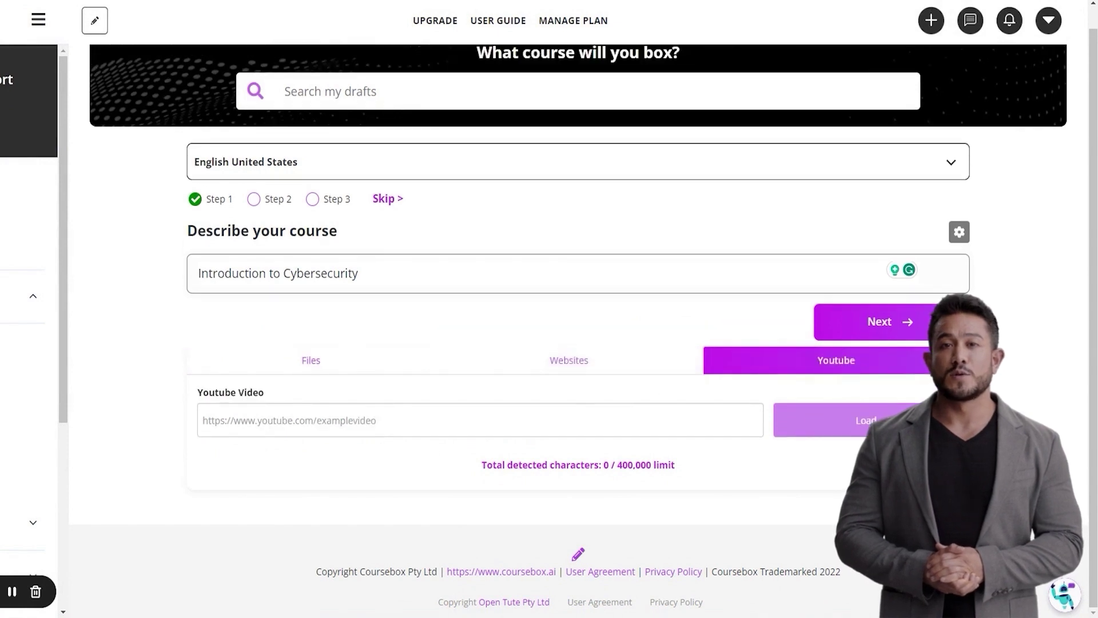
- Set the course length to 2 hours and the audience to new staff members, then generate the outline
left_click(861, 321)
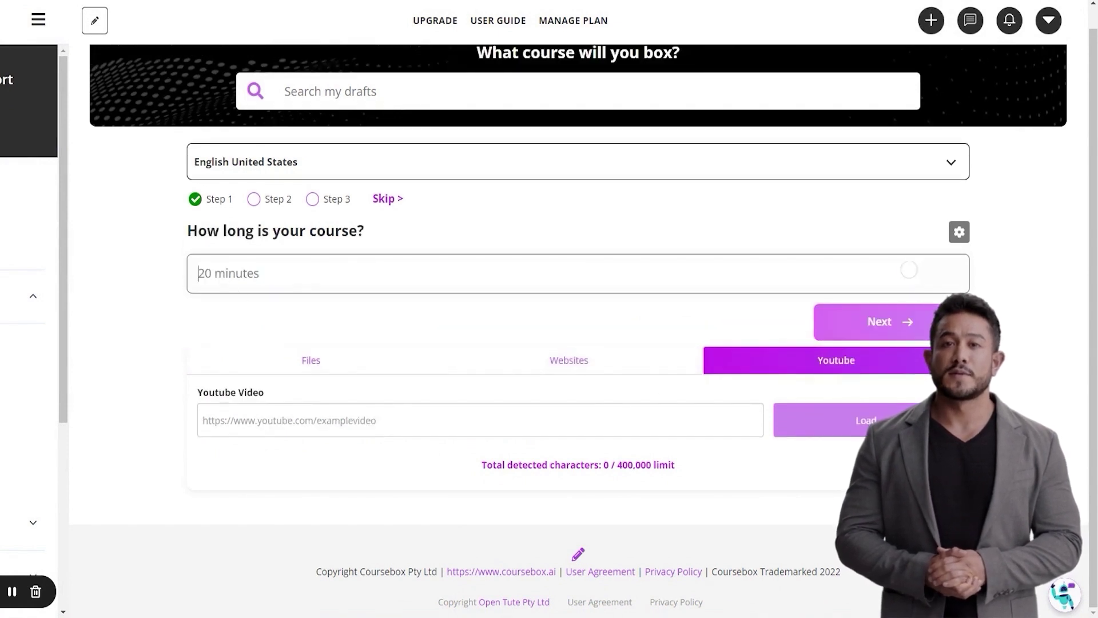
type("2 hours")
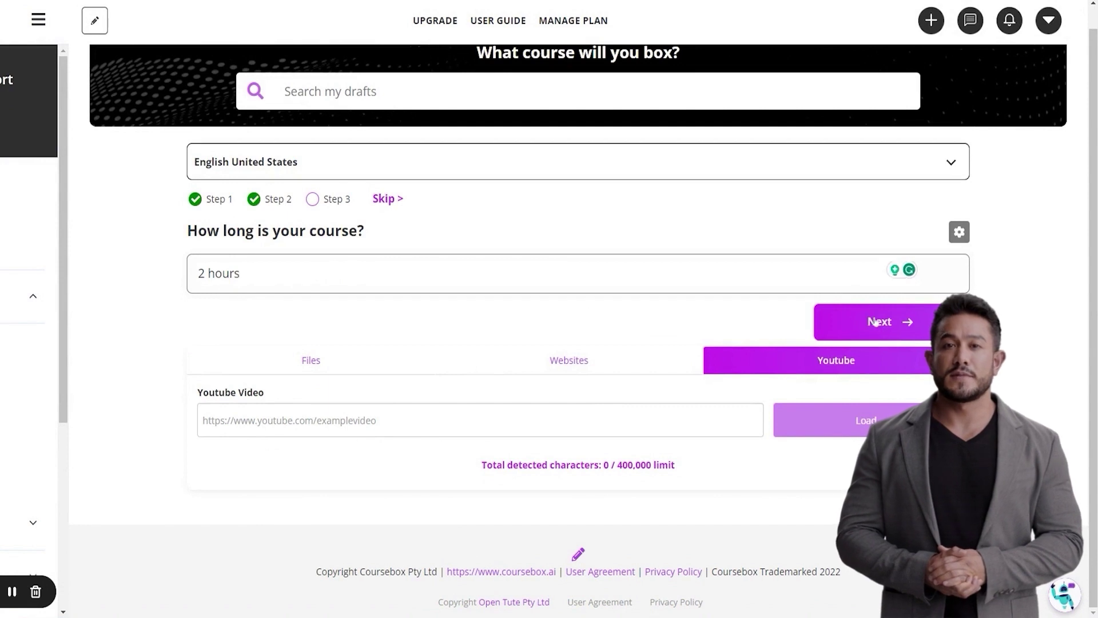
left_click(876, 322)
type("new staff members")
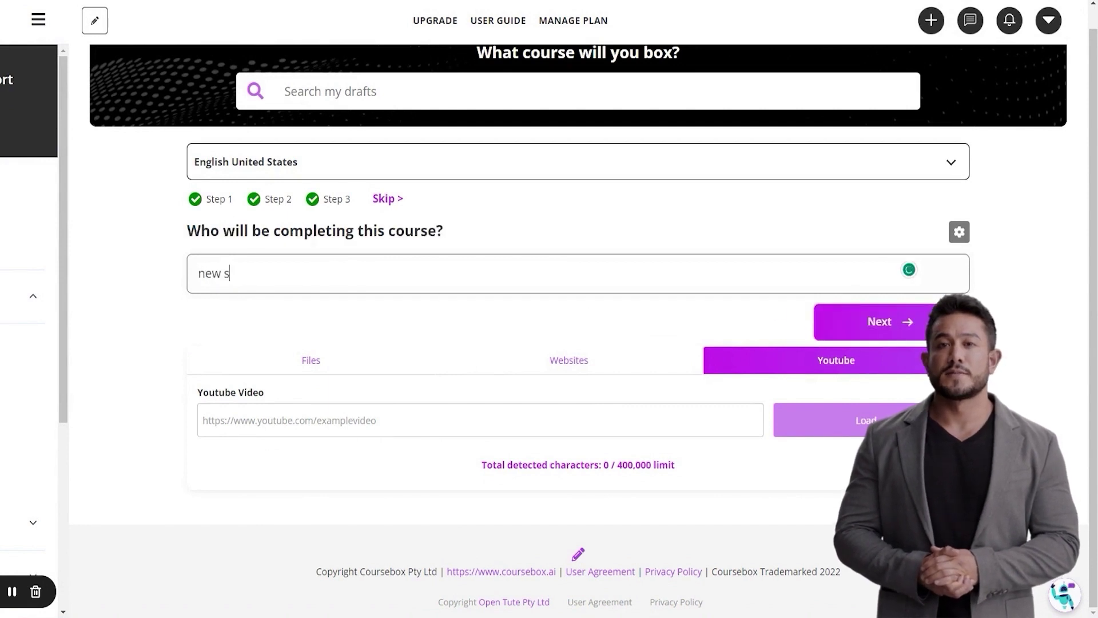
left_click(886, 334)
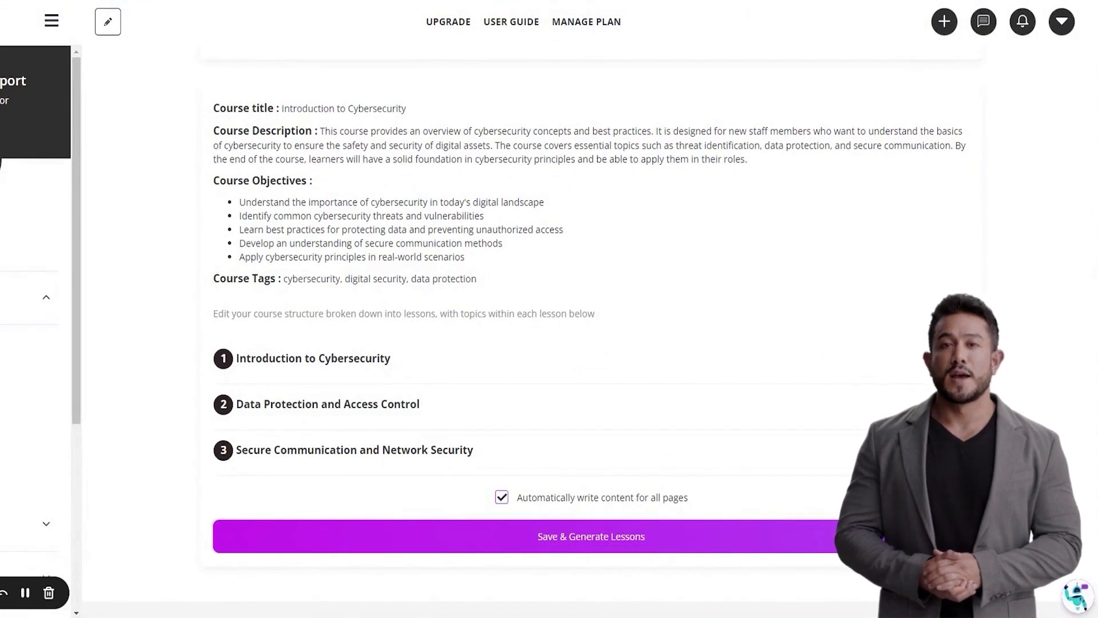
- Expand lessons 1 and 2 to show their three topics and quiz each
left_click(374, 358)
scroll(402, 369, "down", 3)
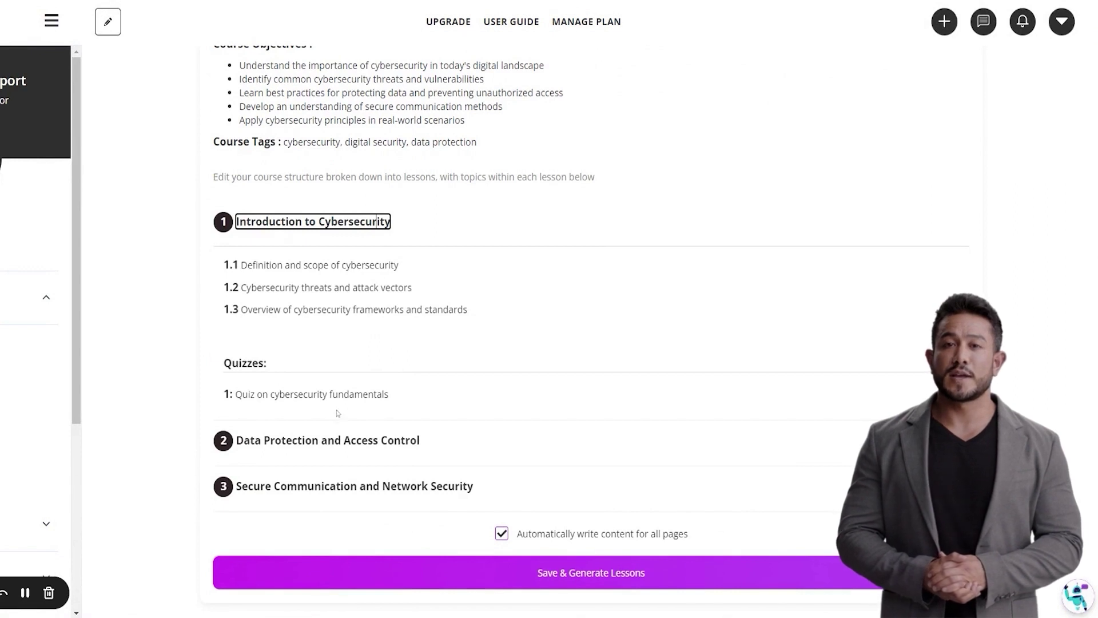
left_click(351, 440)
scroll(372, 449, "down", 3)
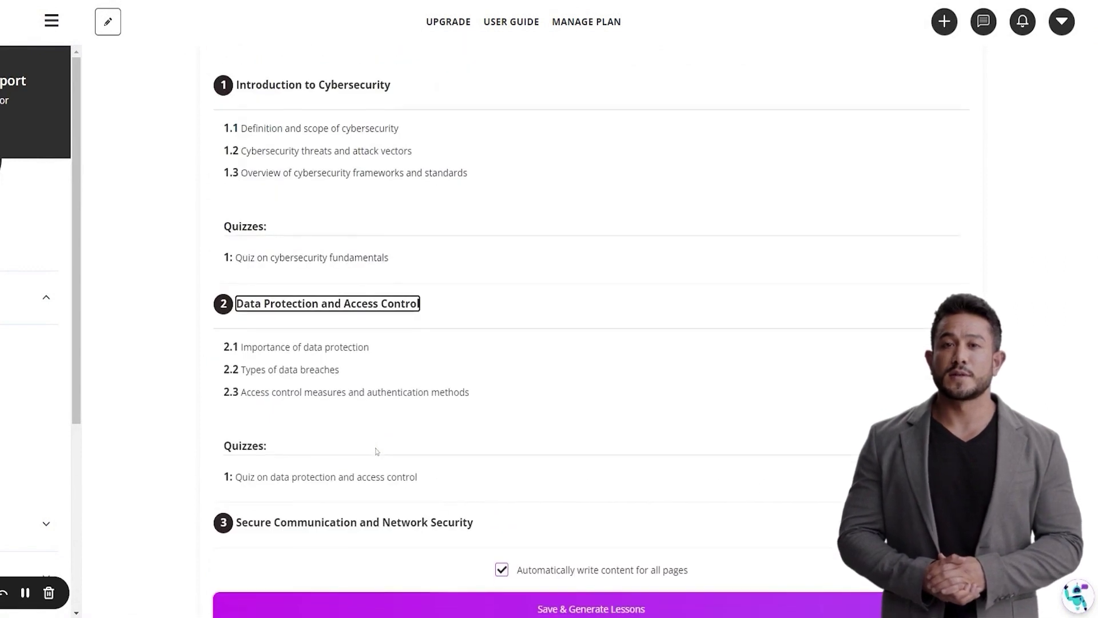
double_click(332, 304)
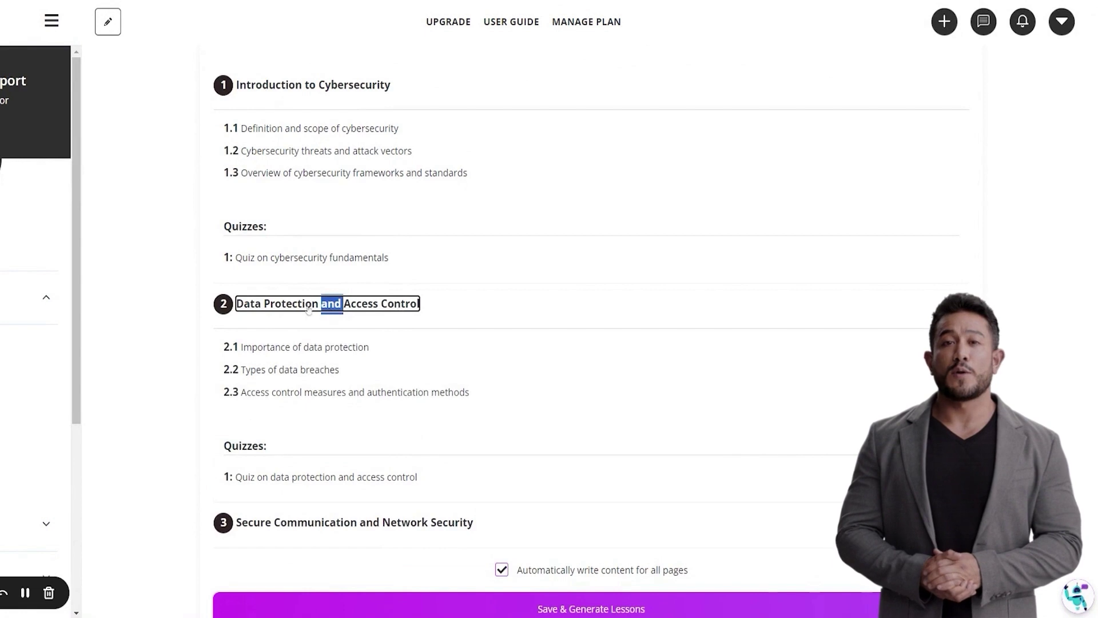
scroll(581, 366, "up", 15)
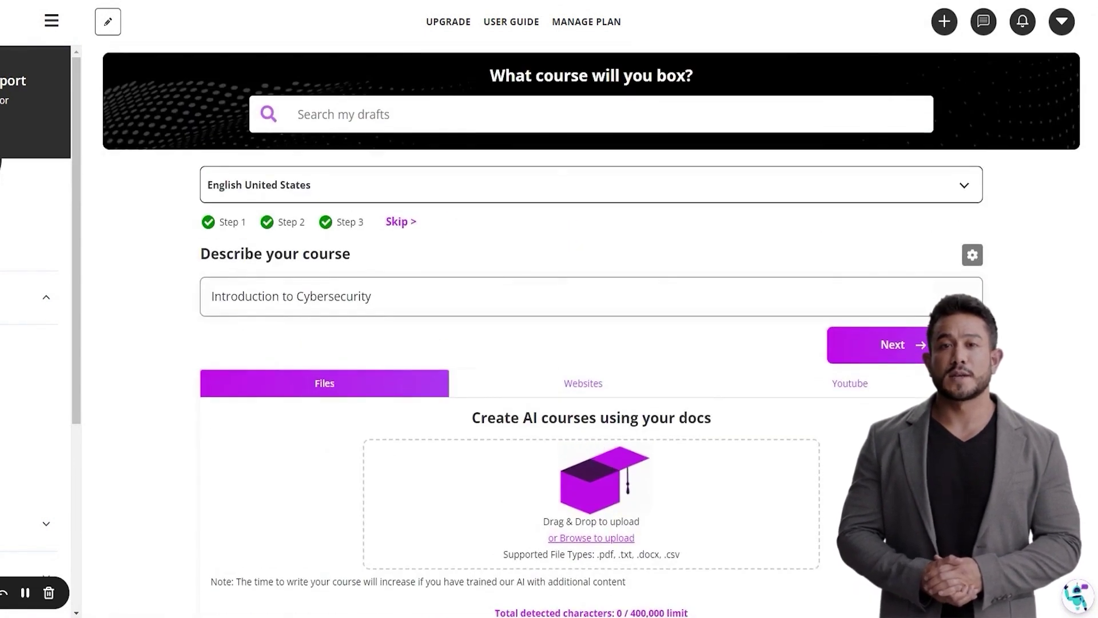
- In Advanced Settings, set 3 objectives, 6 lessons, 1 topic, 4 quizzes and 2 questions per quiz
left_click(974, 256)
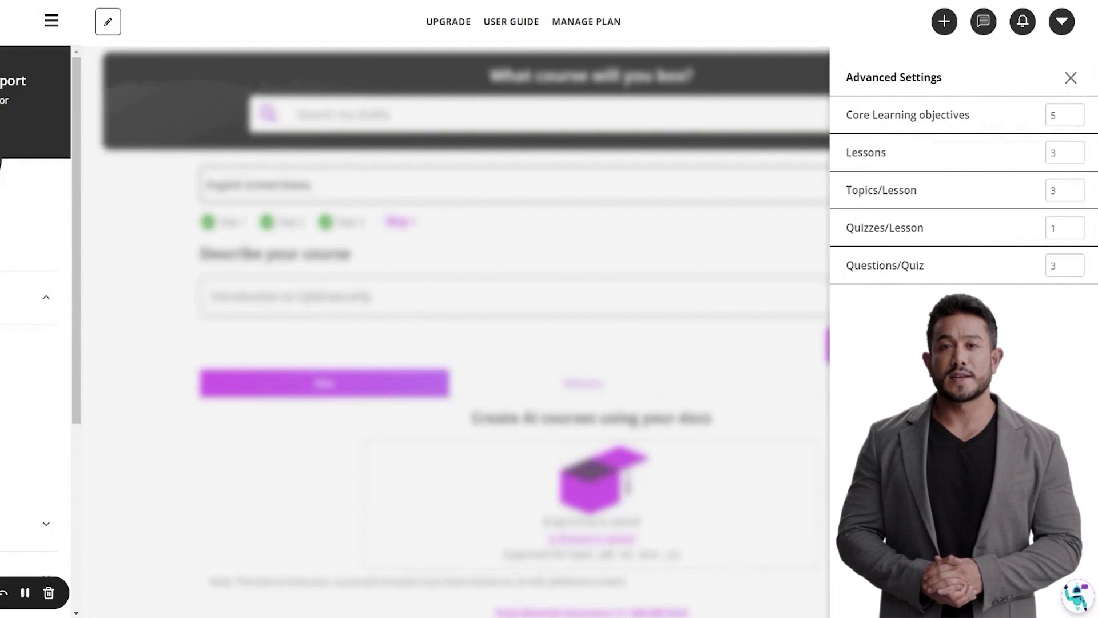
left_click(1075, 118)
left_click(1074, 118)
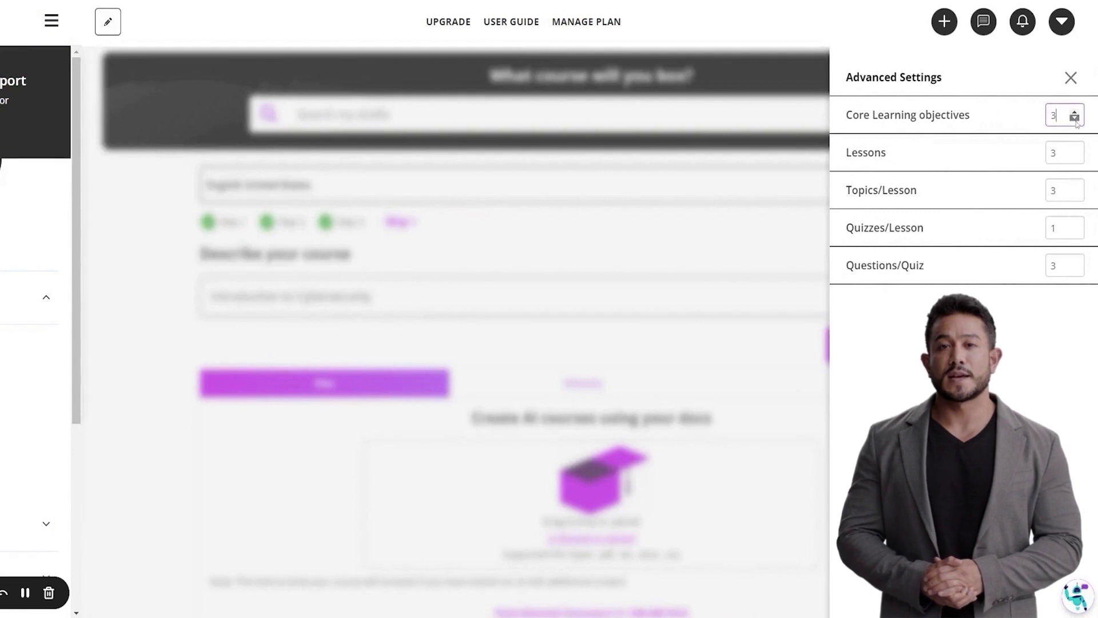
left_click(1074, 150)
left_click(1075, 149)
left_click(1074, 150)
left_click(1075, 193)
left_click(1074, 193)
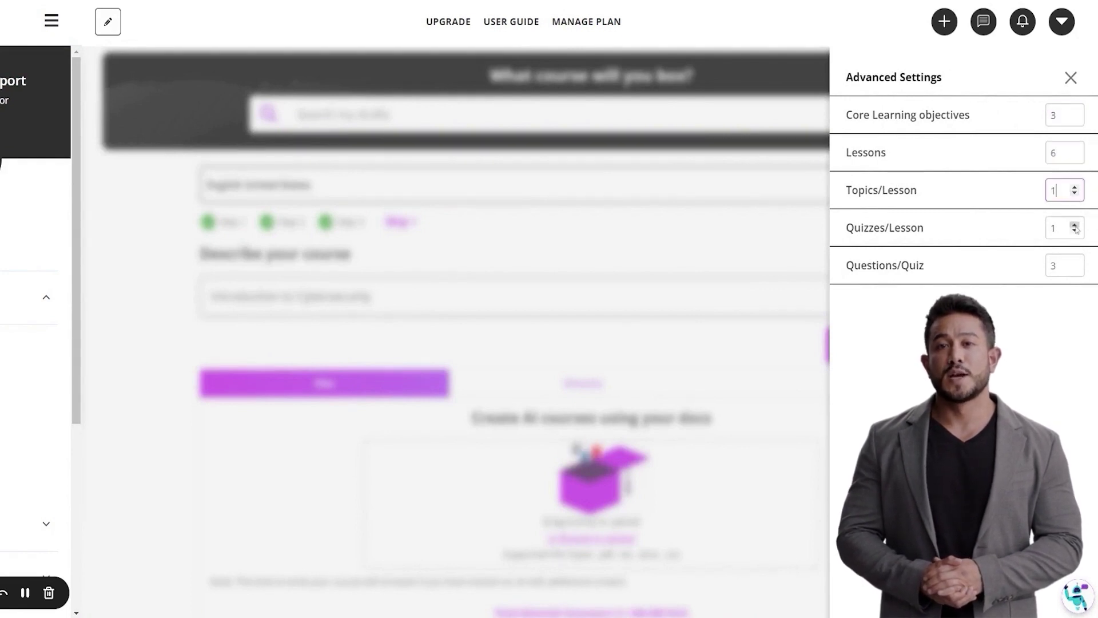
left_click(1075, 225)
left_click(1075, 224)
left_click(1075, 224)
left_click(1075, 268)
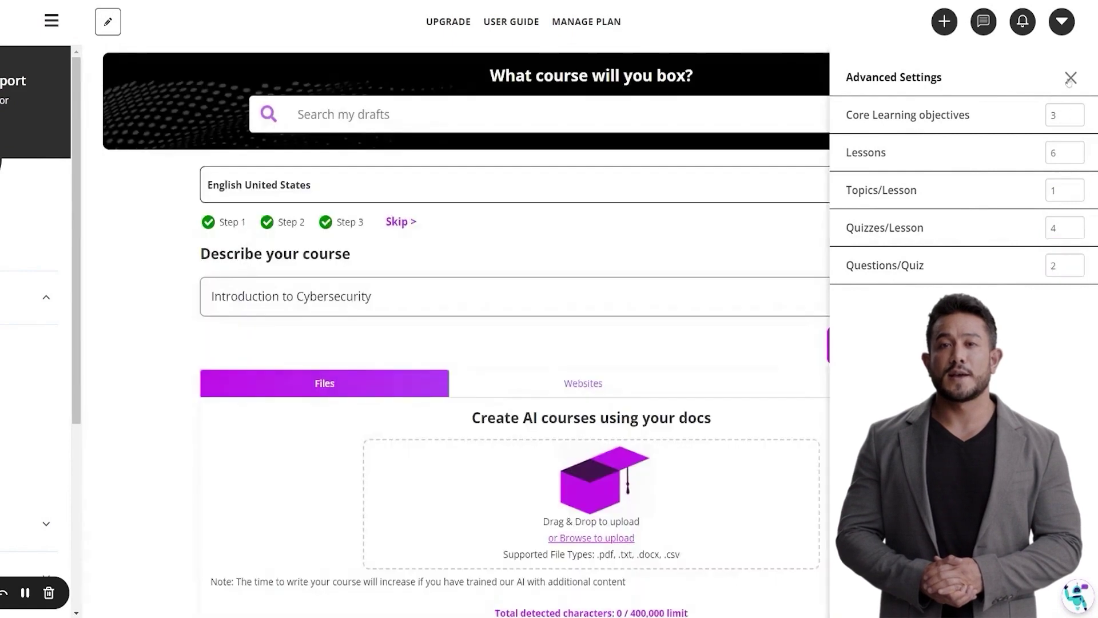
left_click(1070, 78)
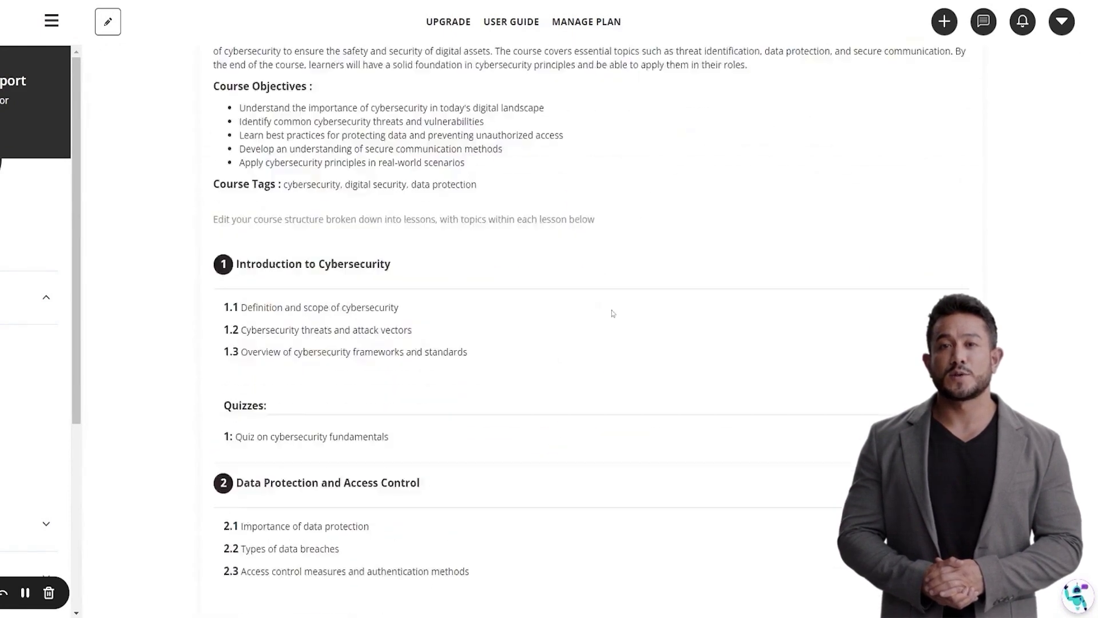
- Save the outline, generate the lessons, and review topic 1.3, the 1.4 quiz and topic 1.1
scroll(612, 313, "down", 6)
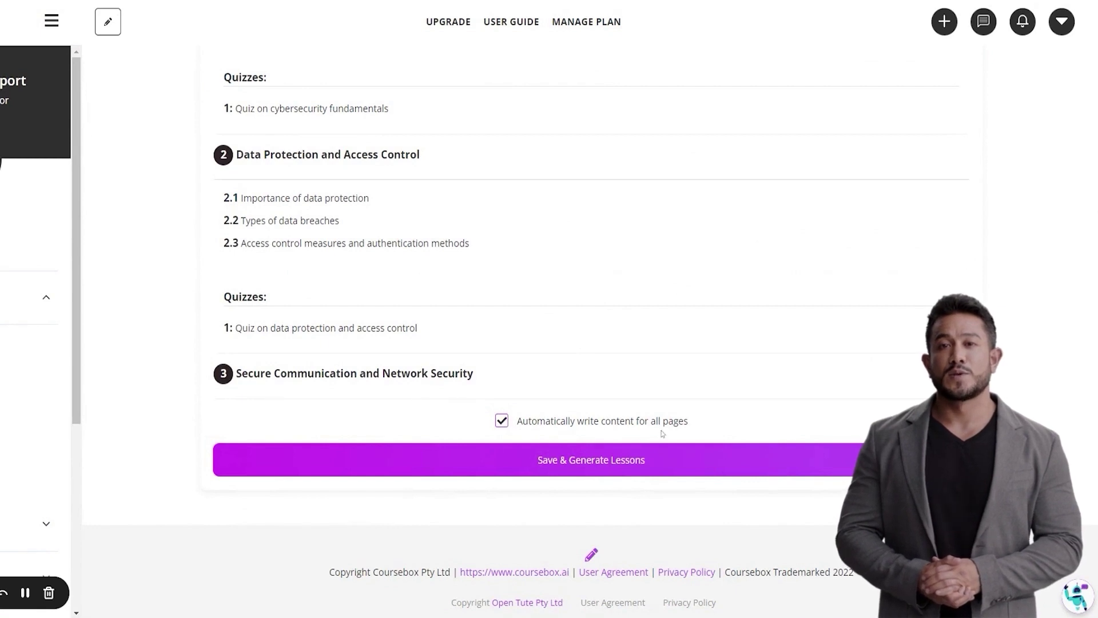
left_click(629, 472)
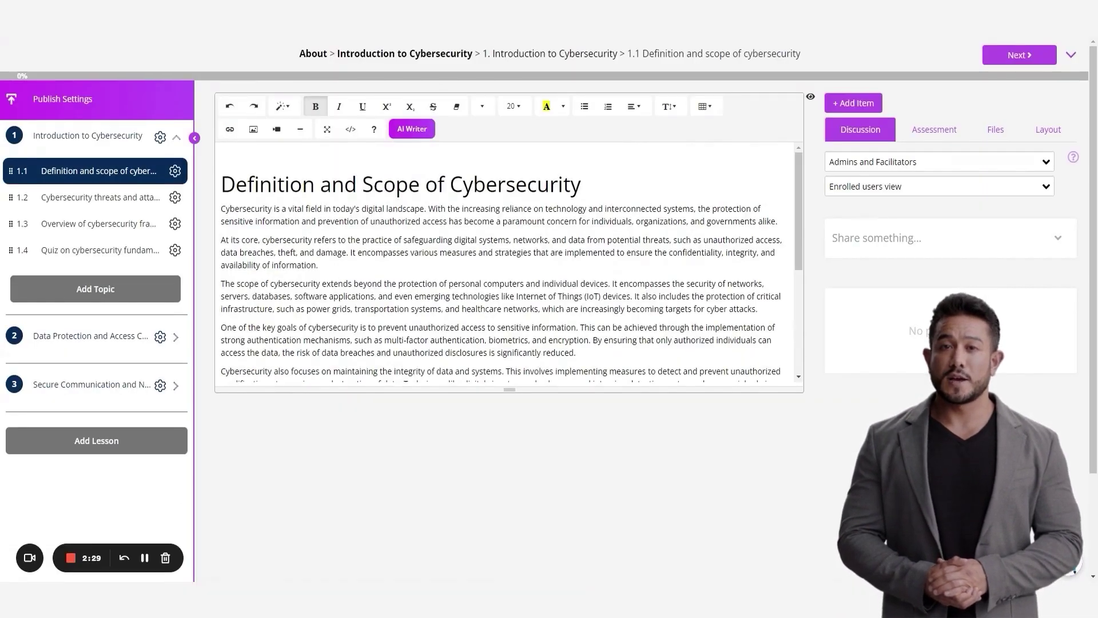
scroll(506, 263, "down", 4)
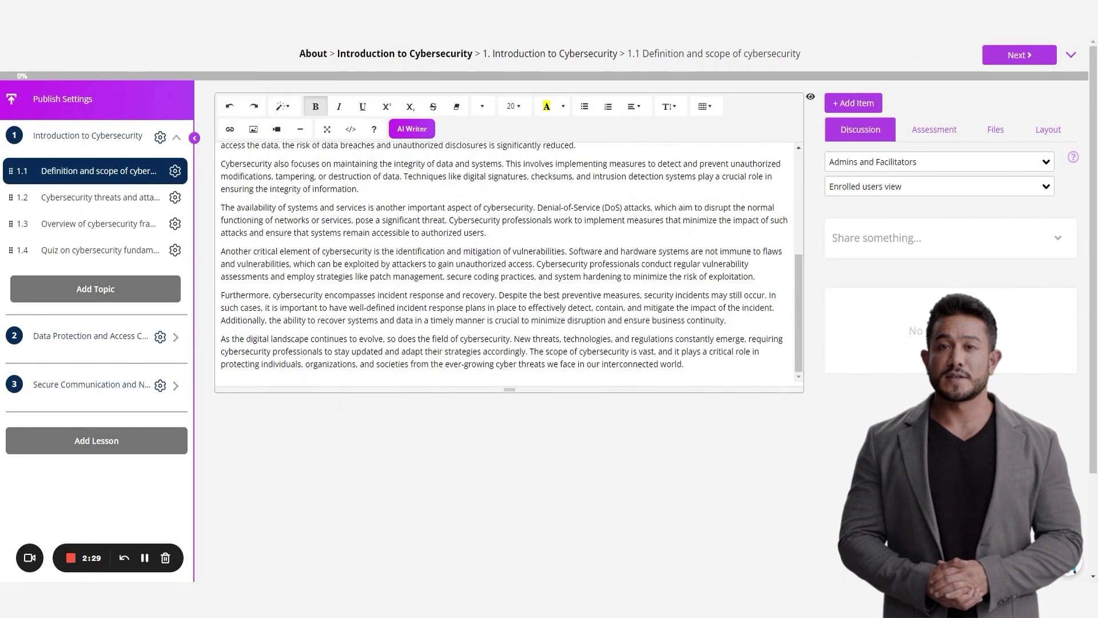
left_click(66, 232)
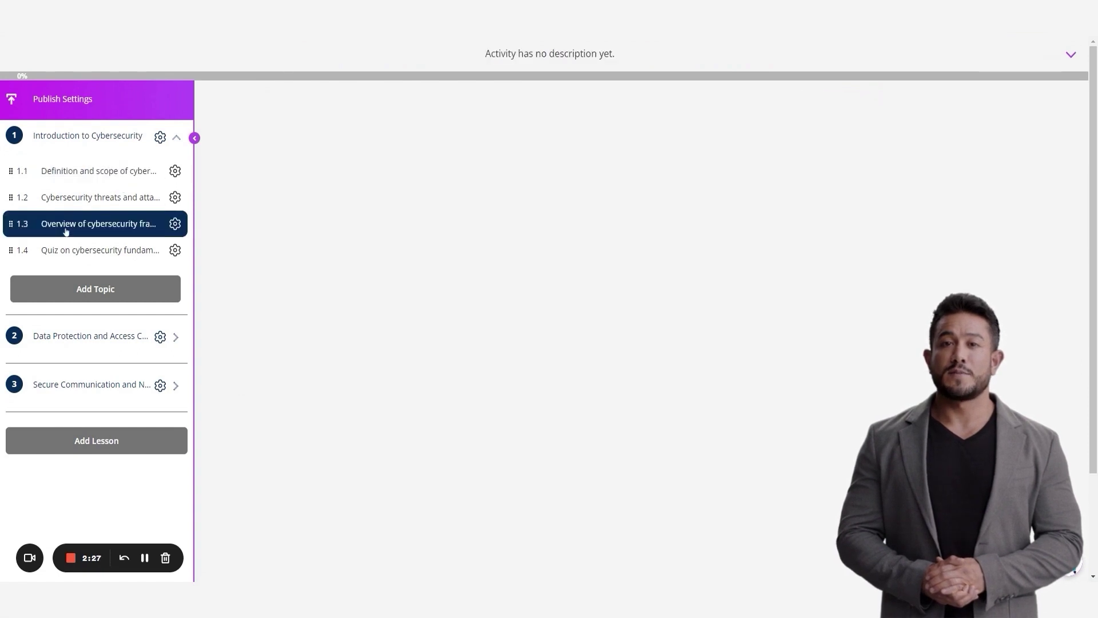
left_click(81, 254)
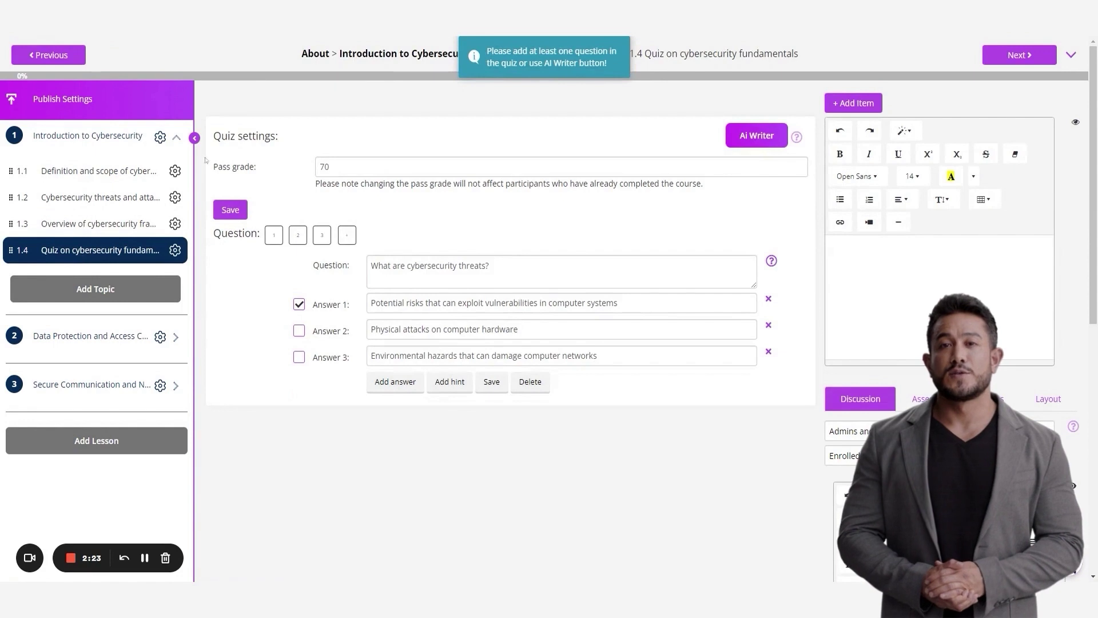
left_click(135, 179)
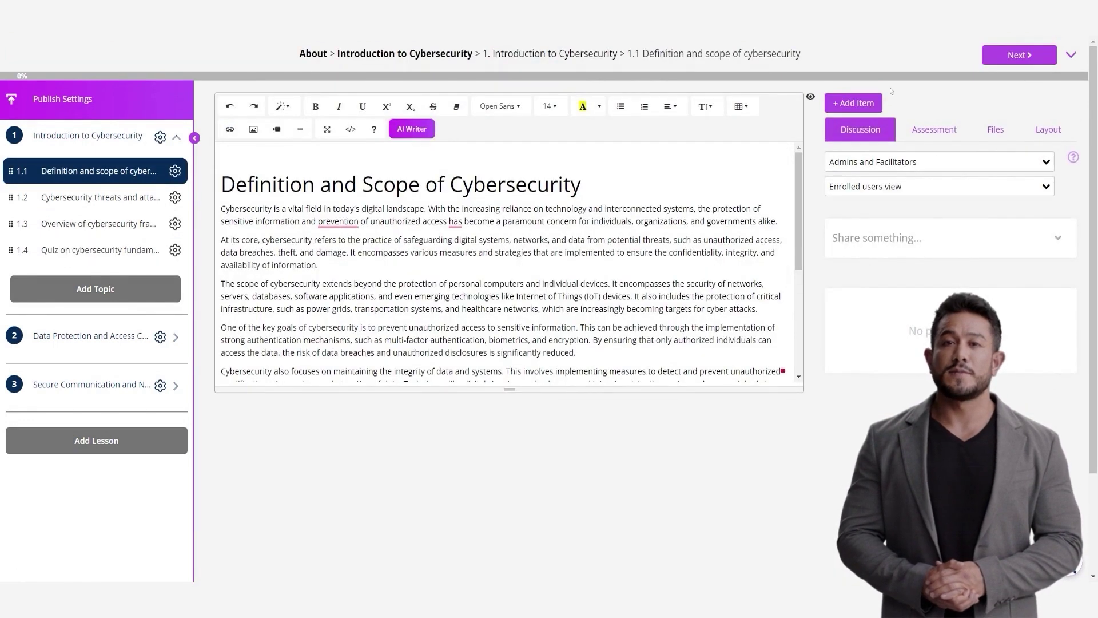
- Add the pasted YouTube cybersecurity training video to topic 1.1
left_click(876, 104)
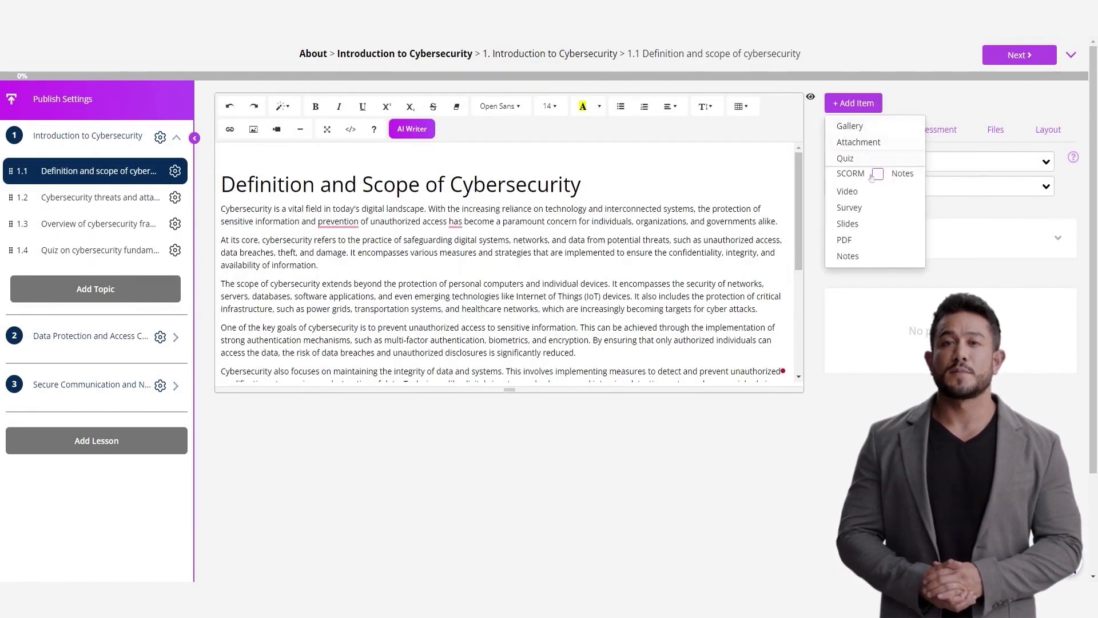
left_click(864, 194)
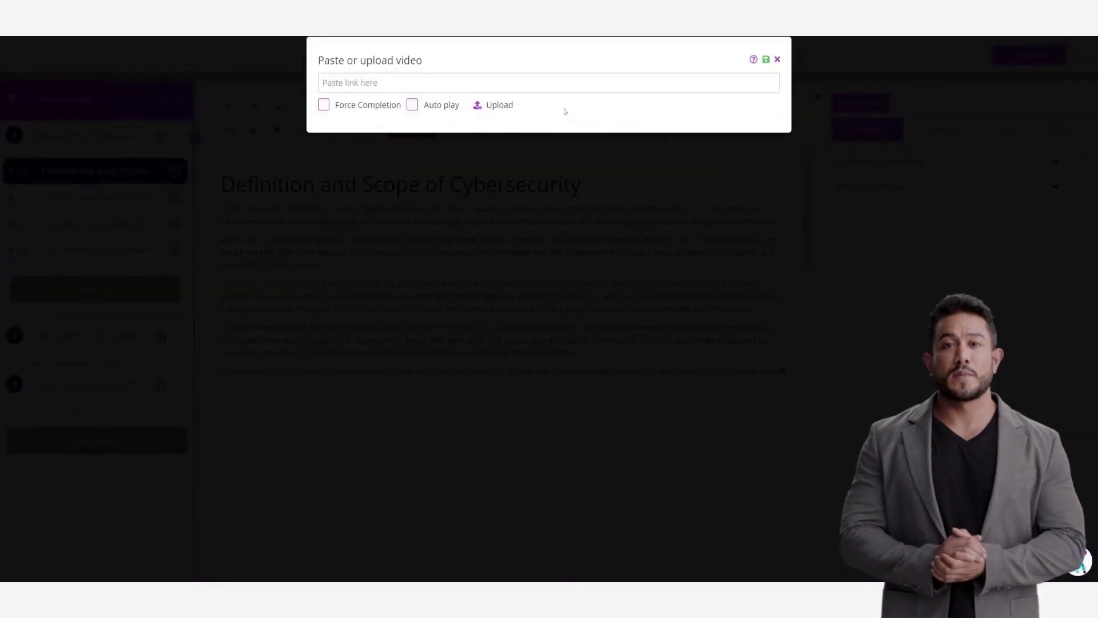
key("ctrl+v")
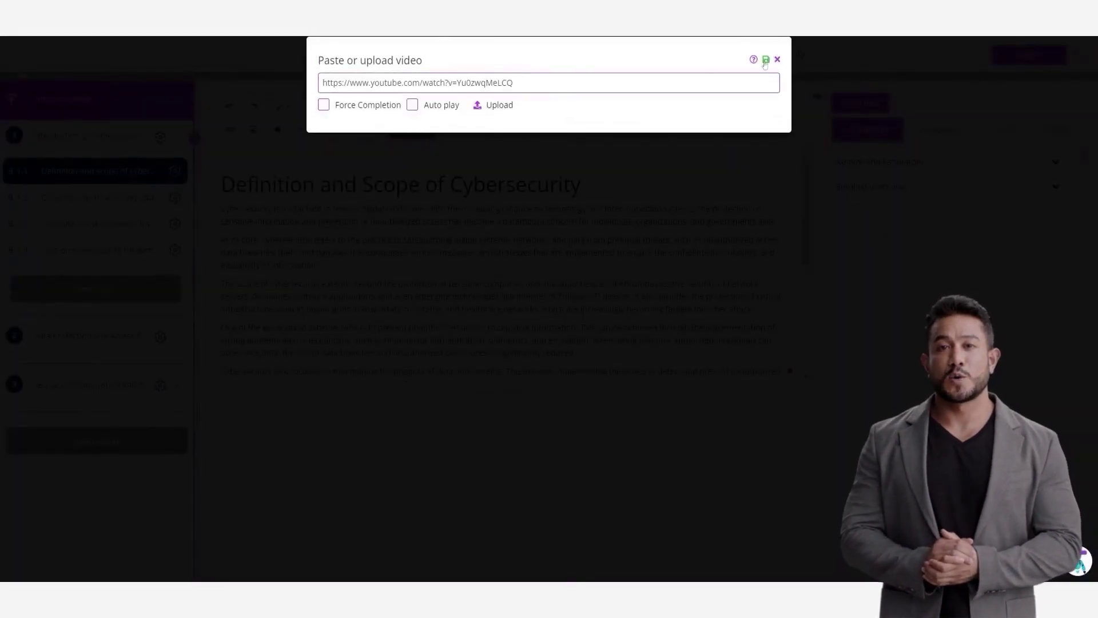
left_click(766, 59)
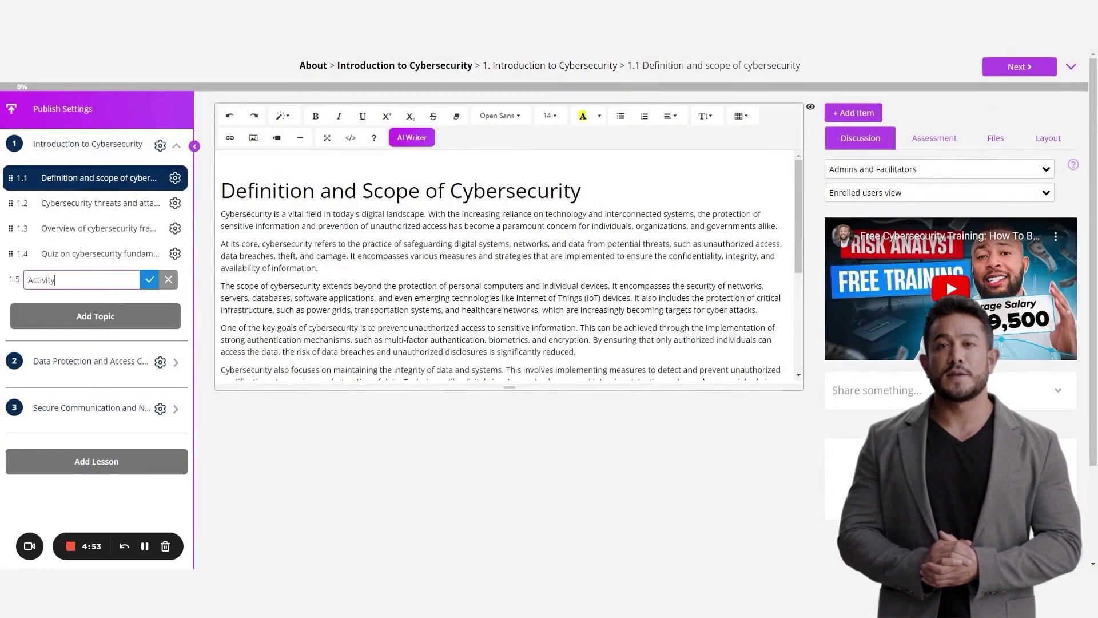
- Name the new lesson 1 topic 'Experts in Cybersecurity'
key("ctrl+a")
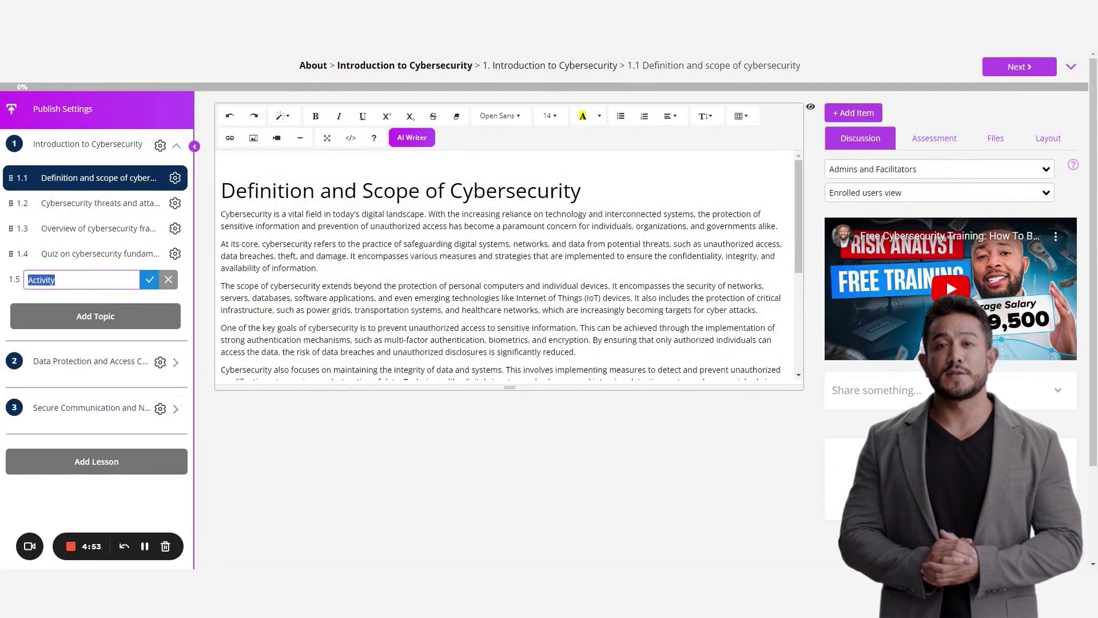
type("Exper")
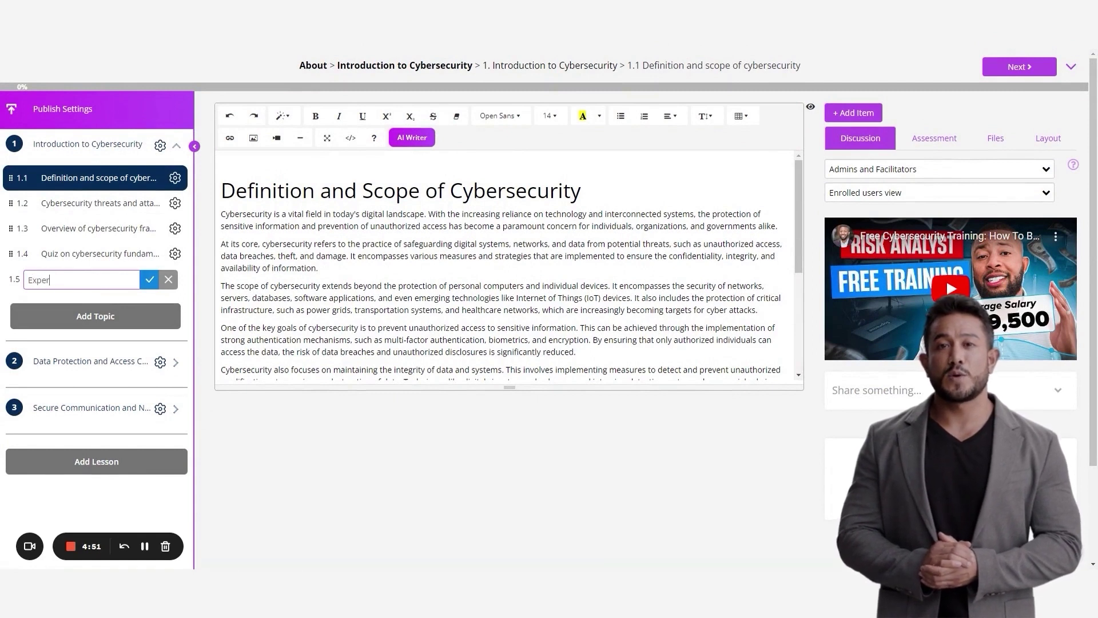
type("ts in Cyber")
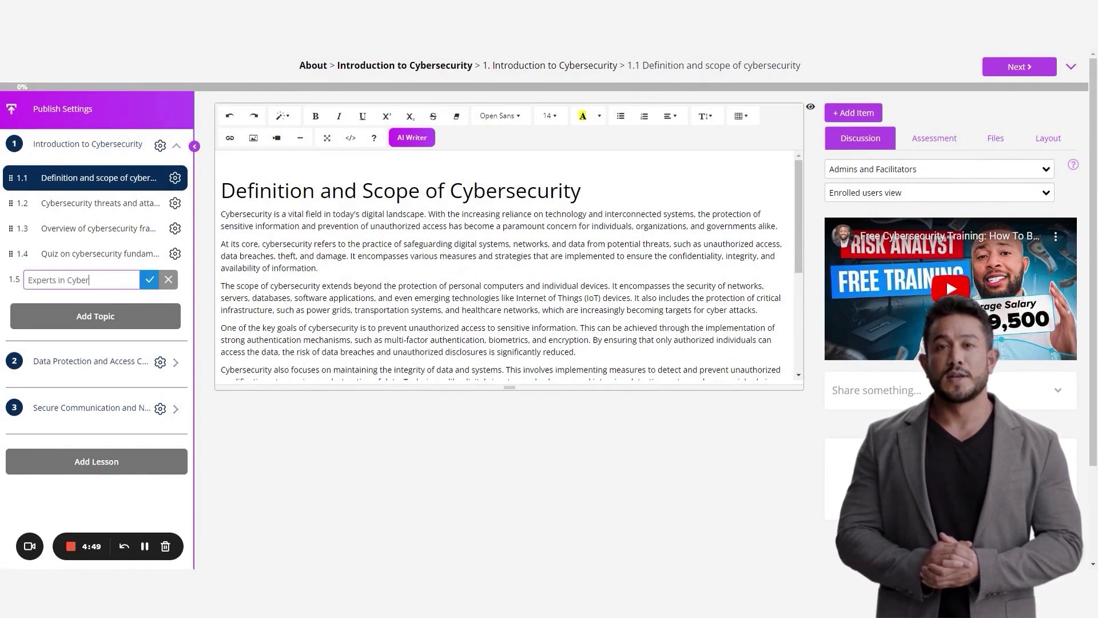
type("security")
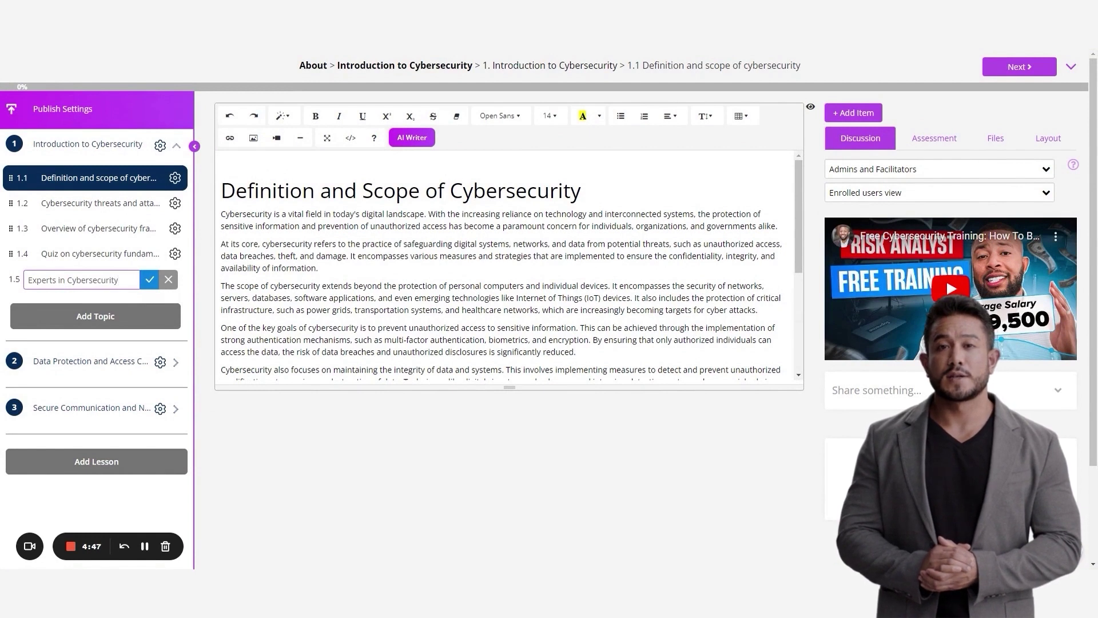
left_click(150, 279)
- Have the AI Writer fill topic 1.5 with content on cybersecurity roles, then preview the course
left_click(133, 284)
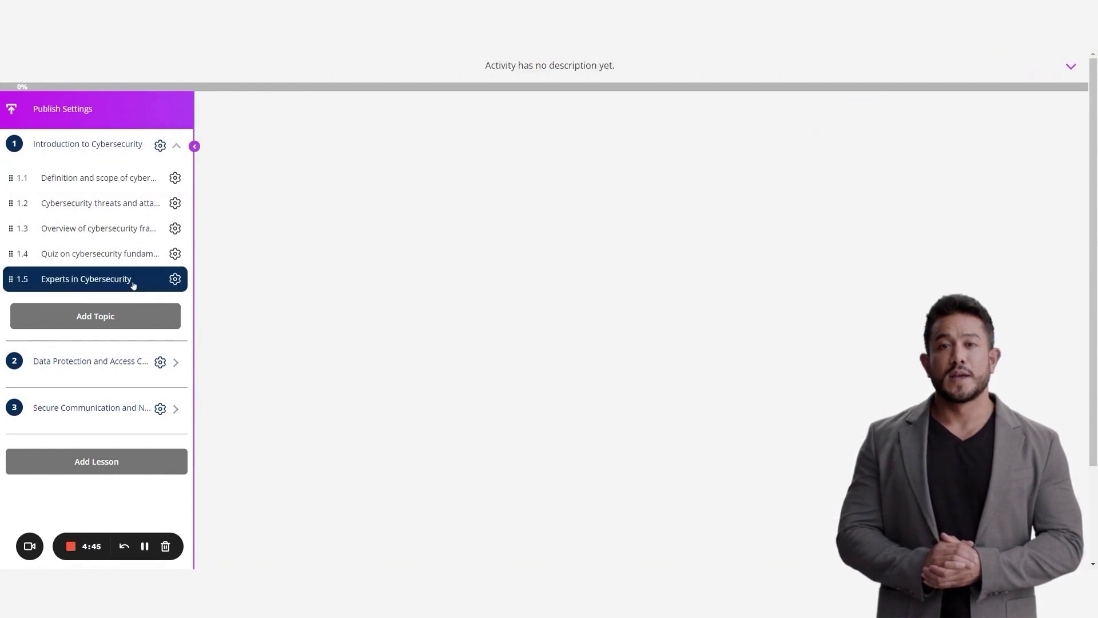
left_click(406, 140)
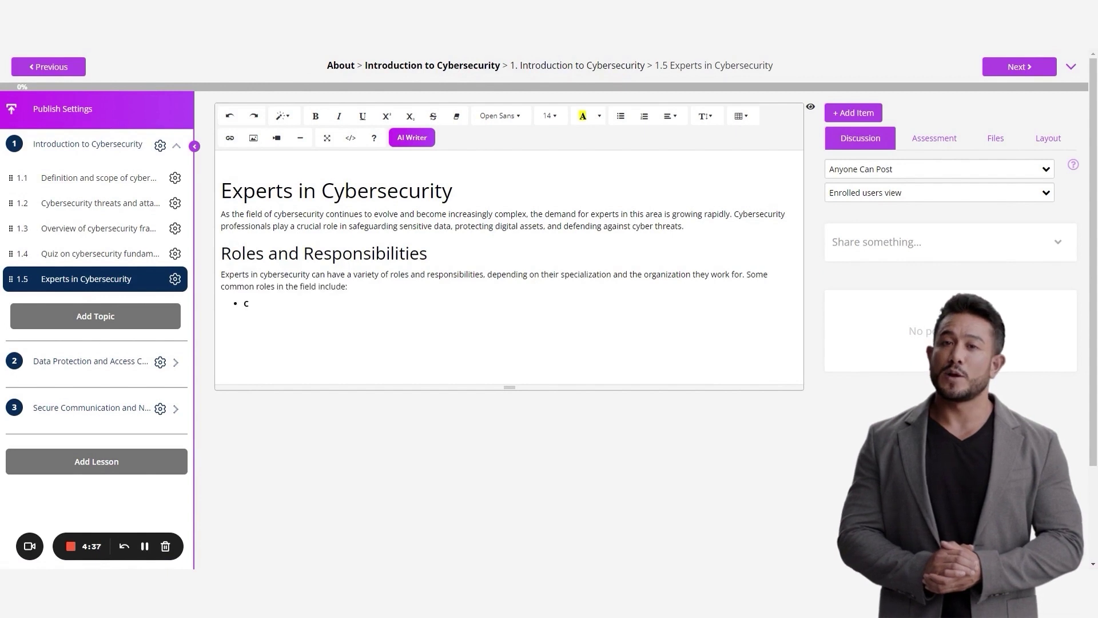
left_click(1072, 67)
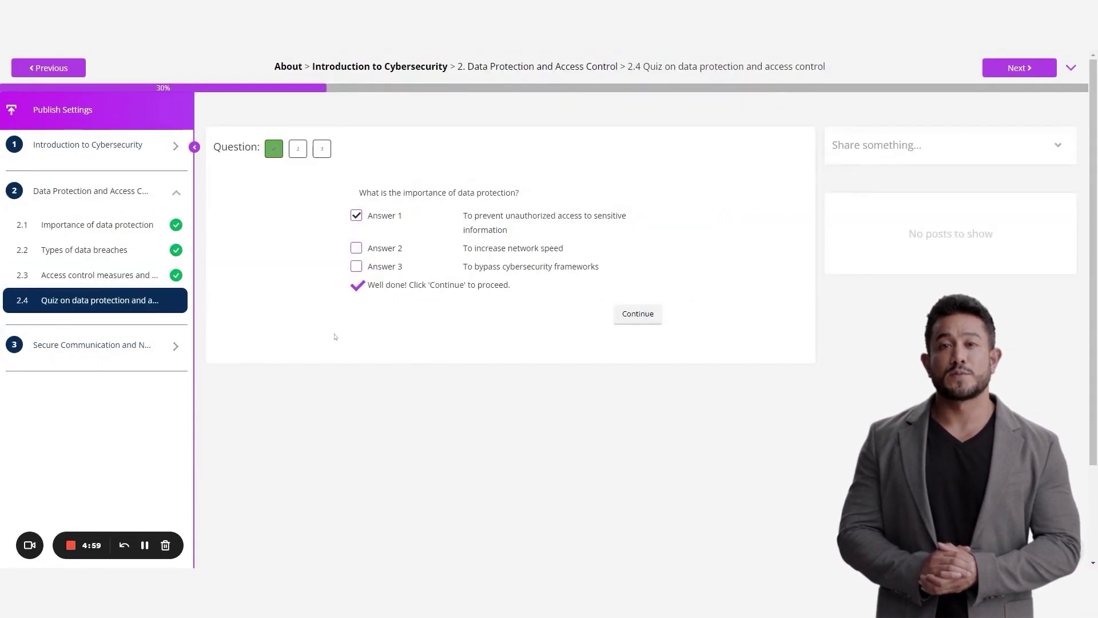
- Copy the course's iFrame embed code from Publish Settings
left_click(60, 110)
left_click(462, 224)
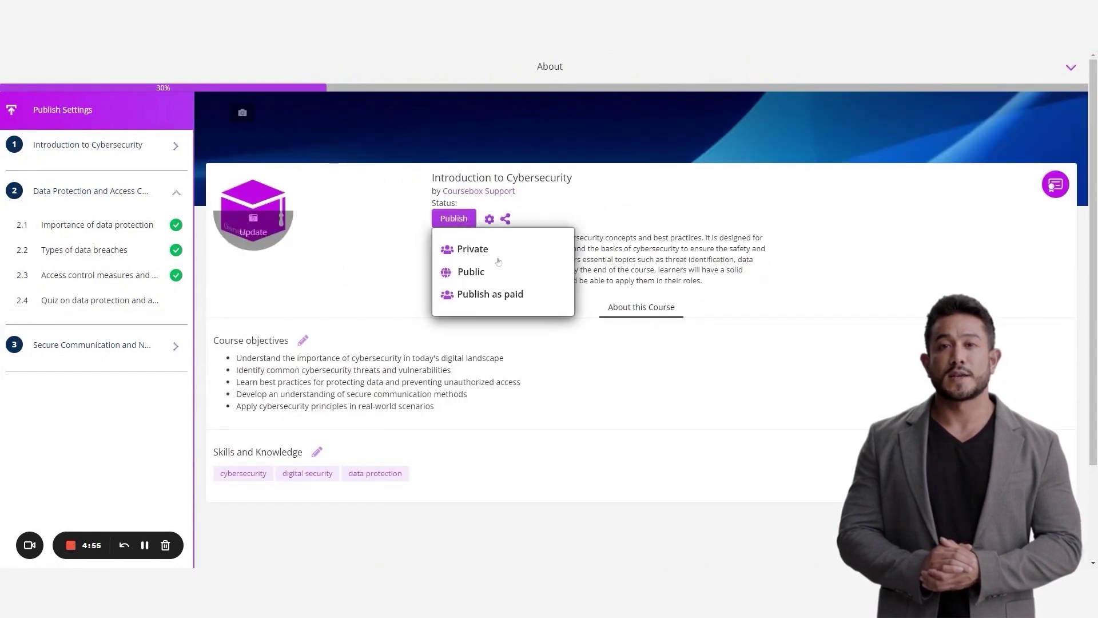
left_click(507, 220)
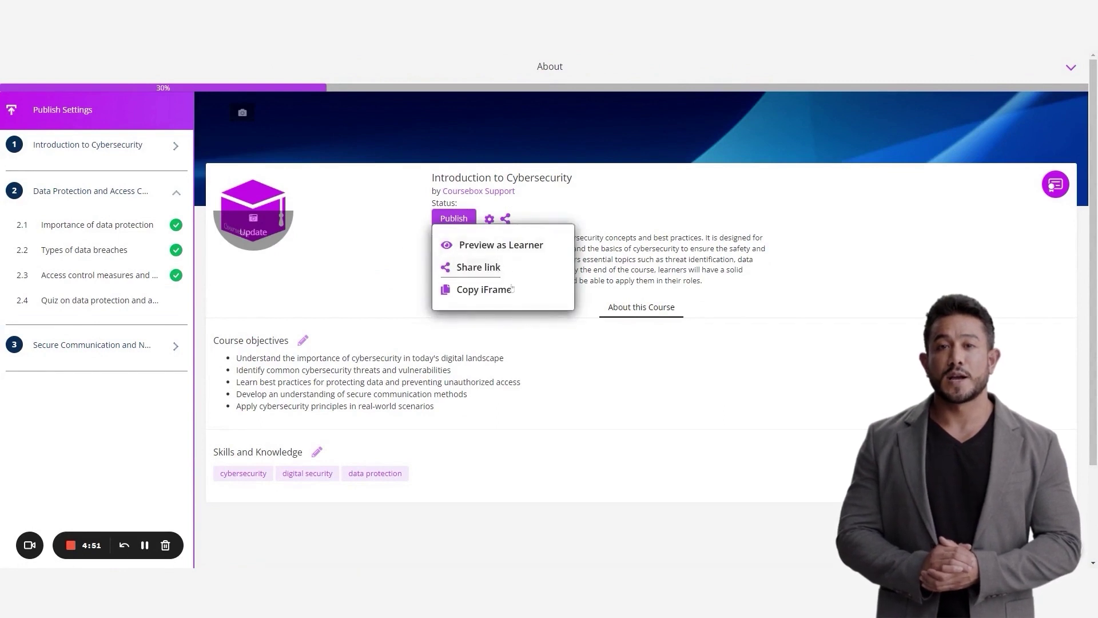
left_click(502, 300)
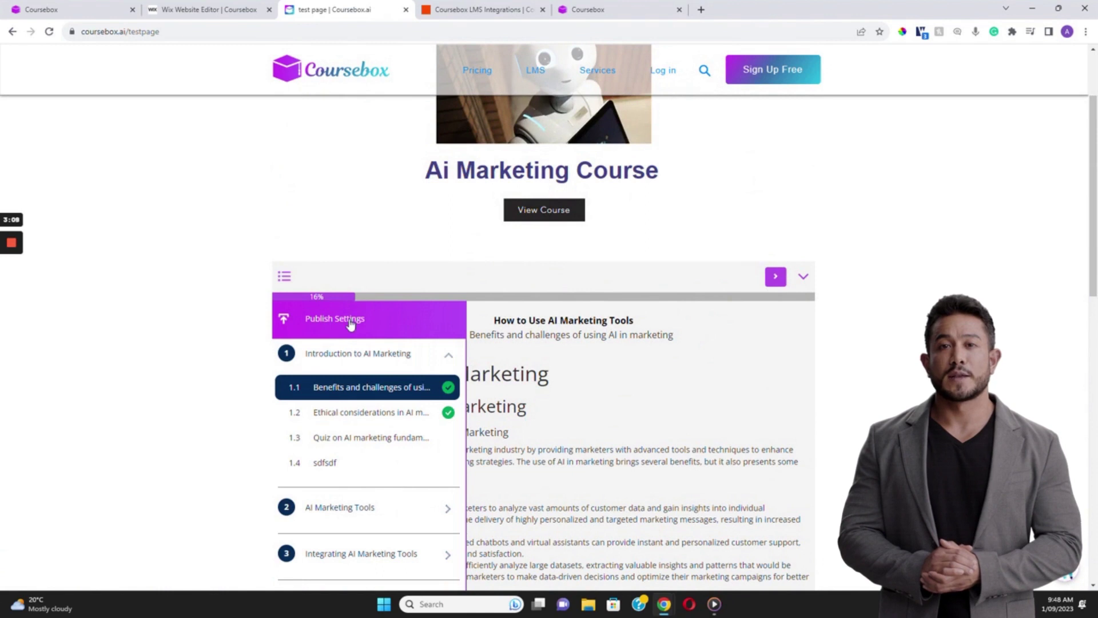
- Check the embedded course overview on the test page, then return to the course editing tab
left_click(352, 322)
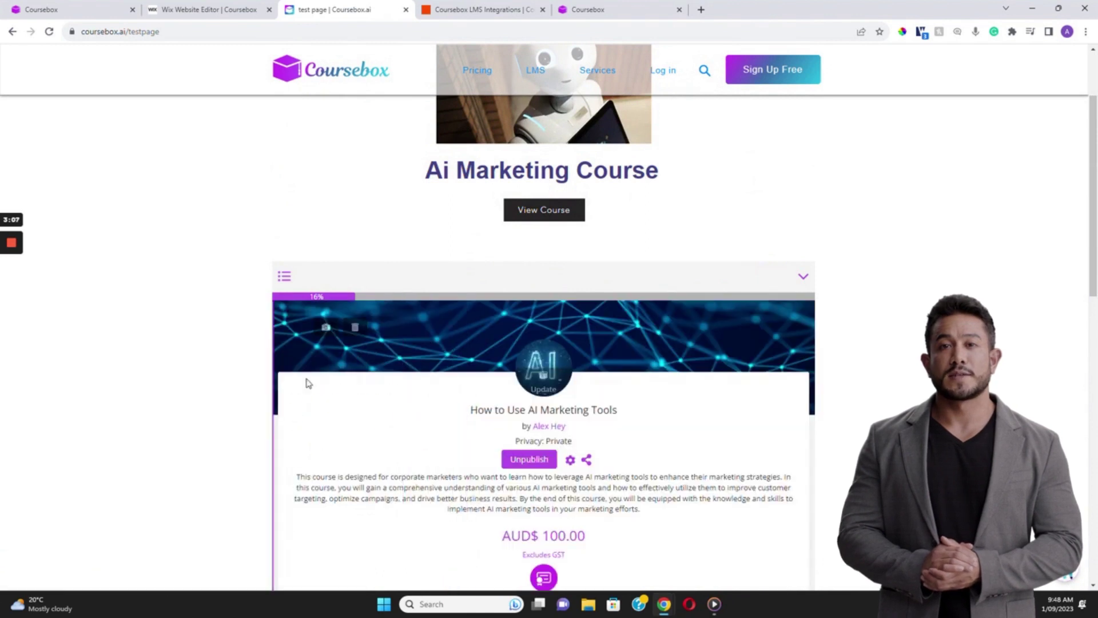
scroll(309, 384, "down", 8)
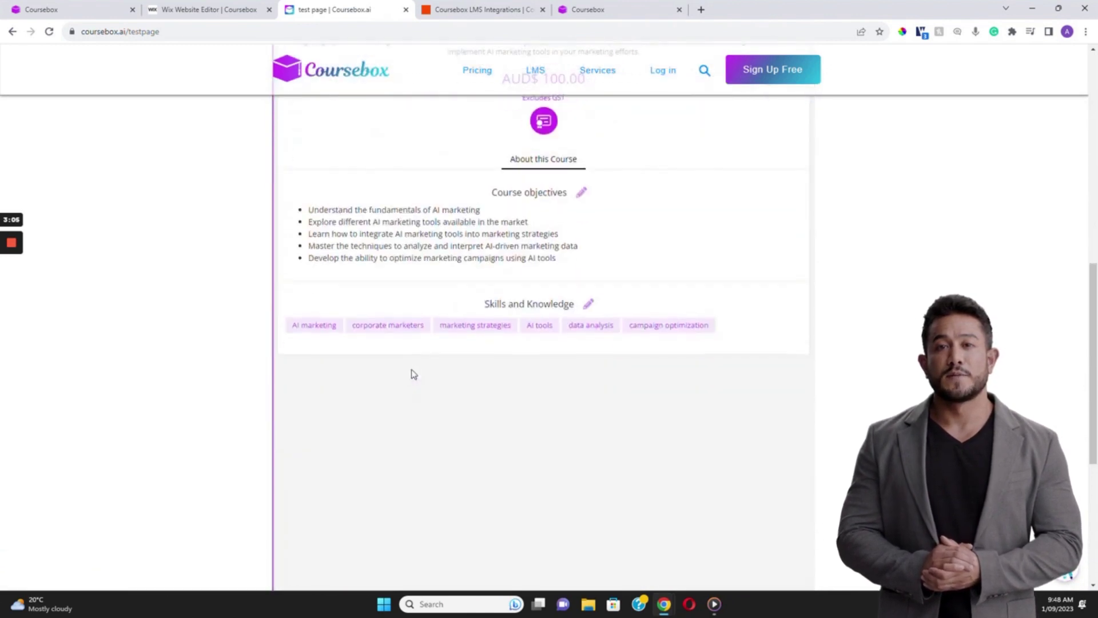
scroll(410, 373, "down", 2)
scroll(411, 373, "up", 4)
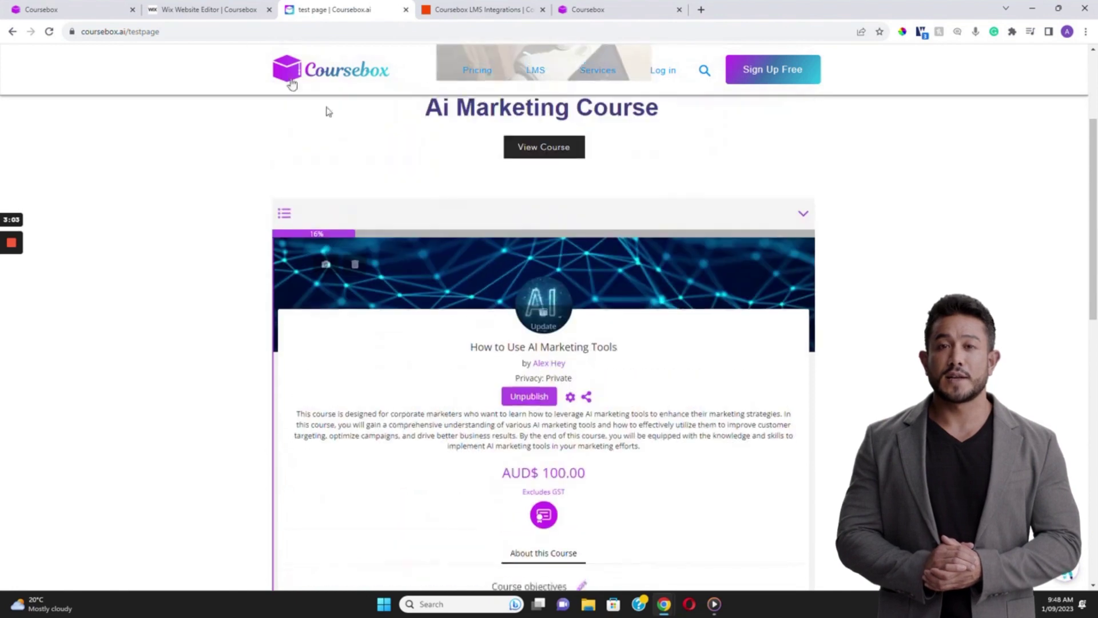
key("ctrl+1")
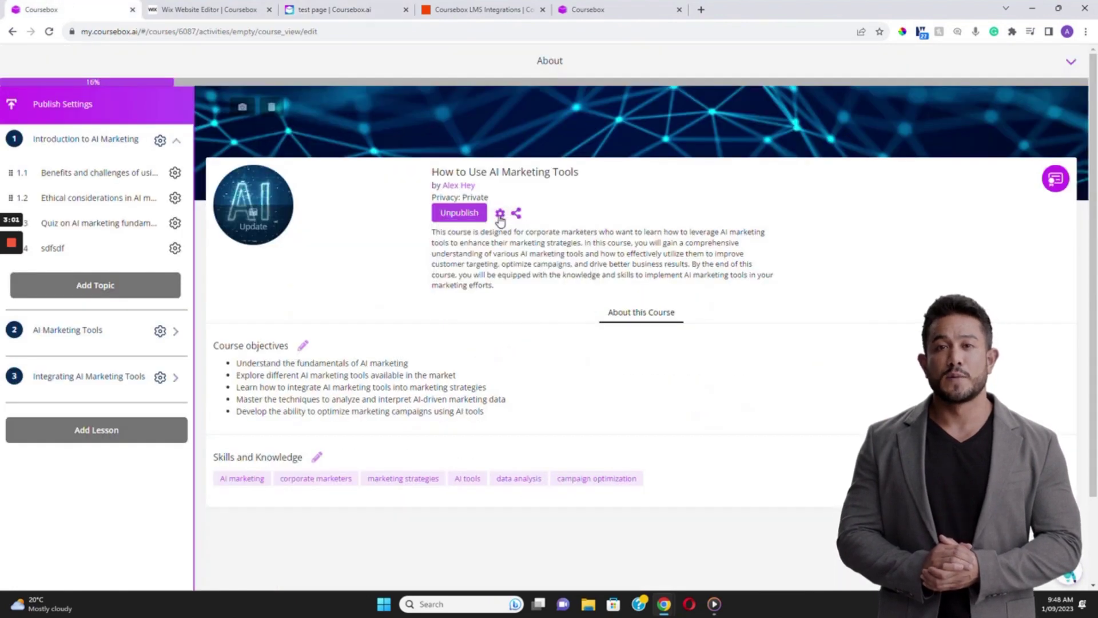
left_click(500, 216)
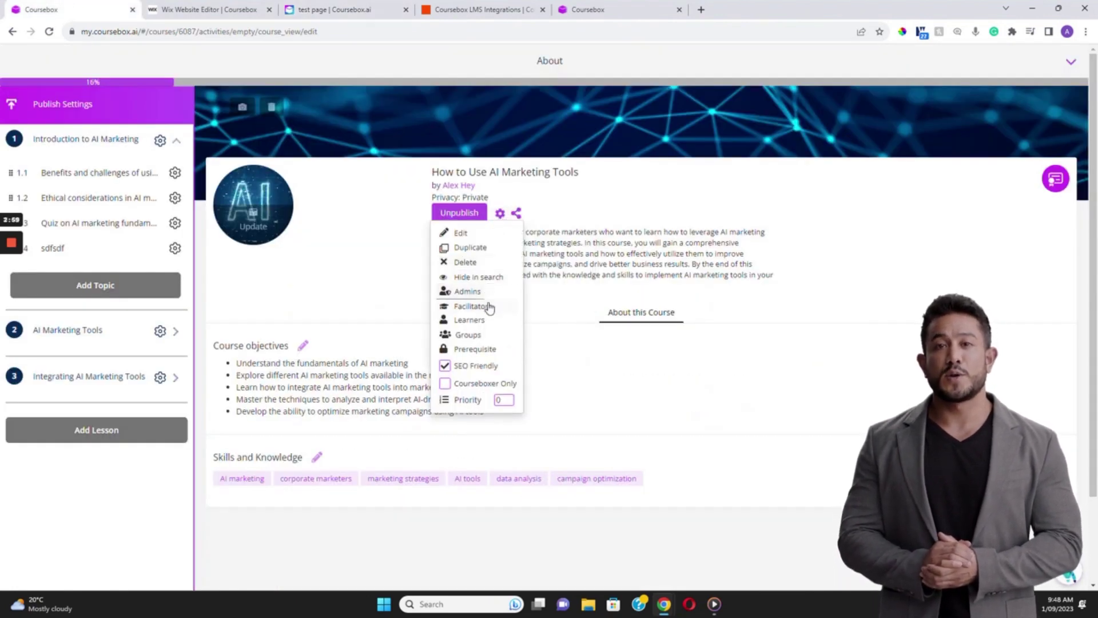
left_click(479, 321)
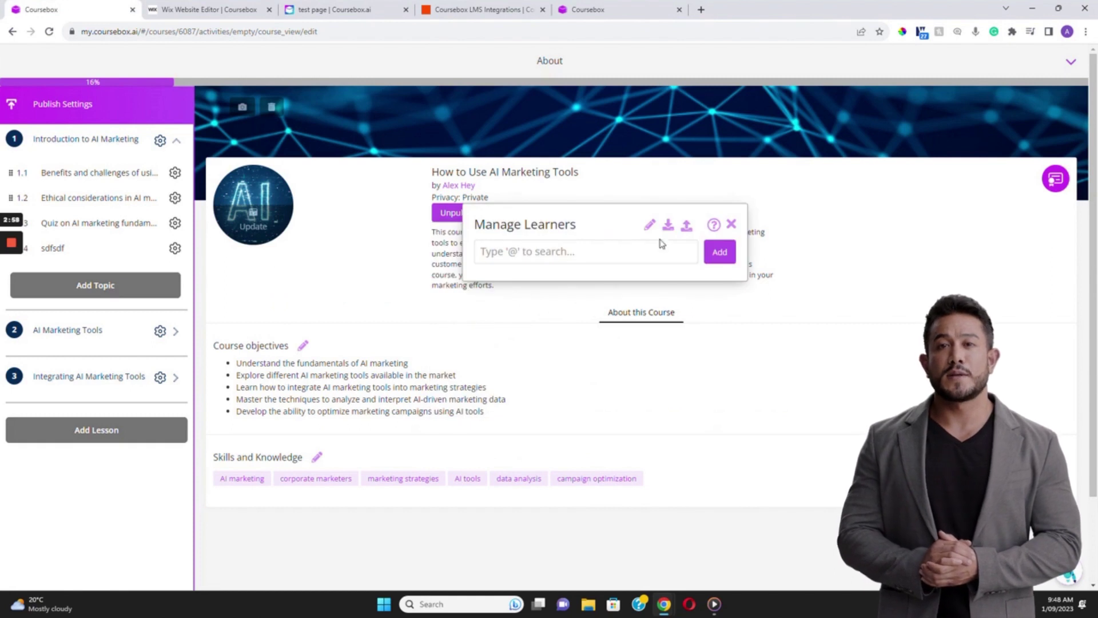
left_click(675, 259)
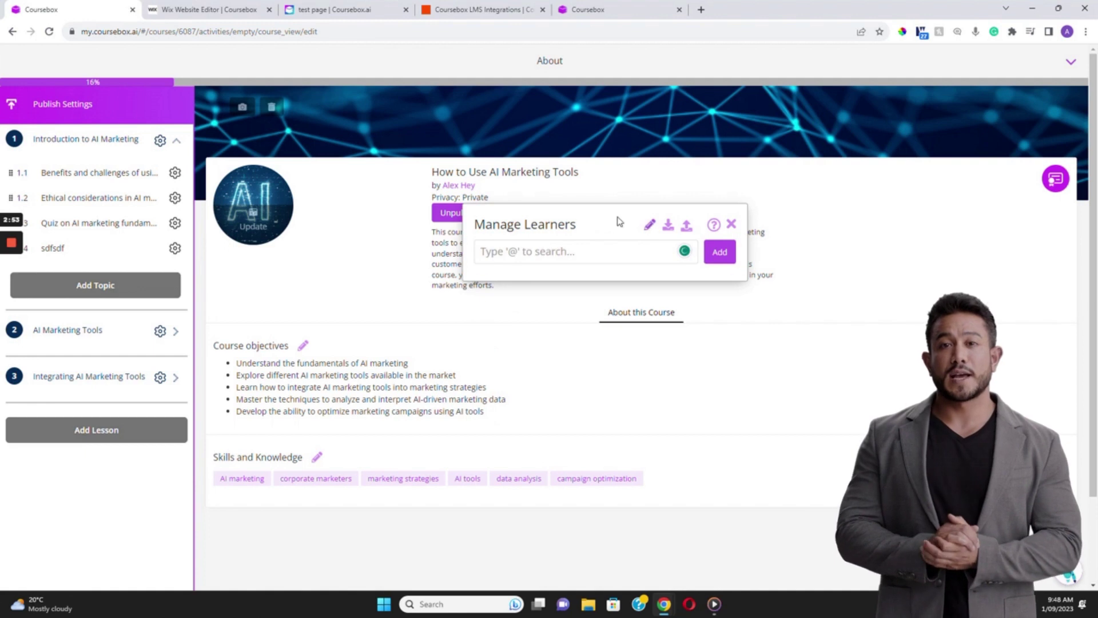
left_click(687, 228)
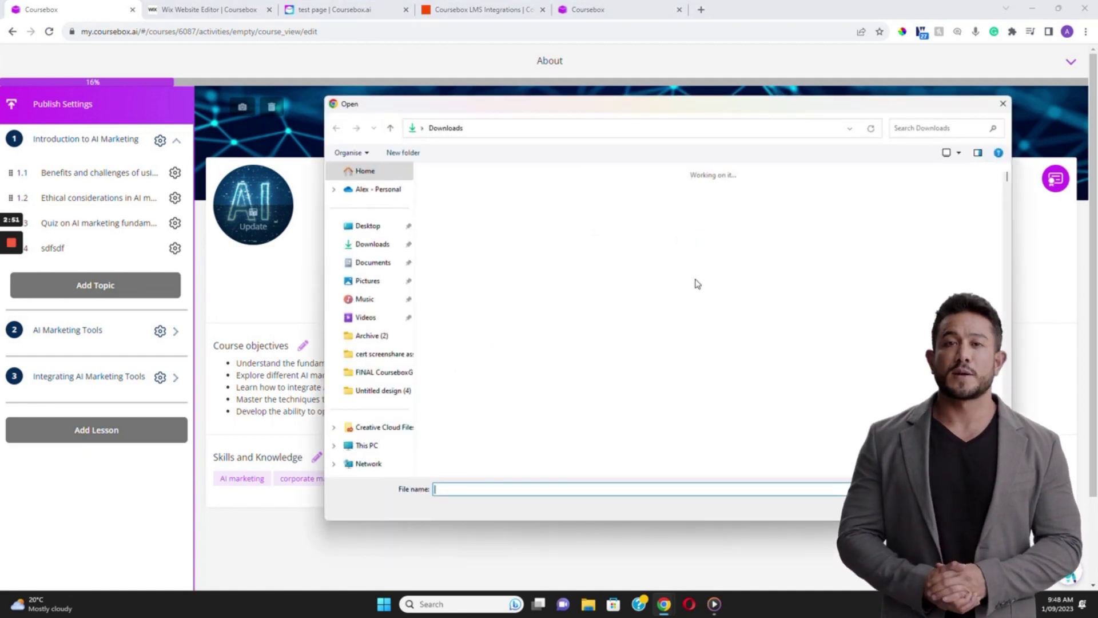
left_click(1001, 106)
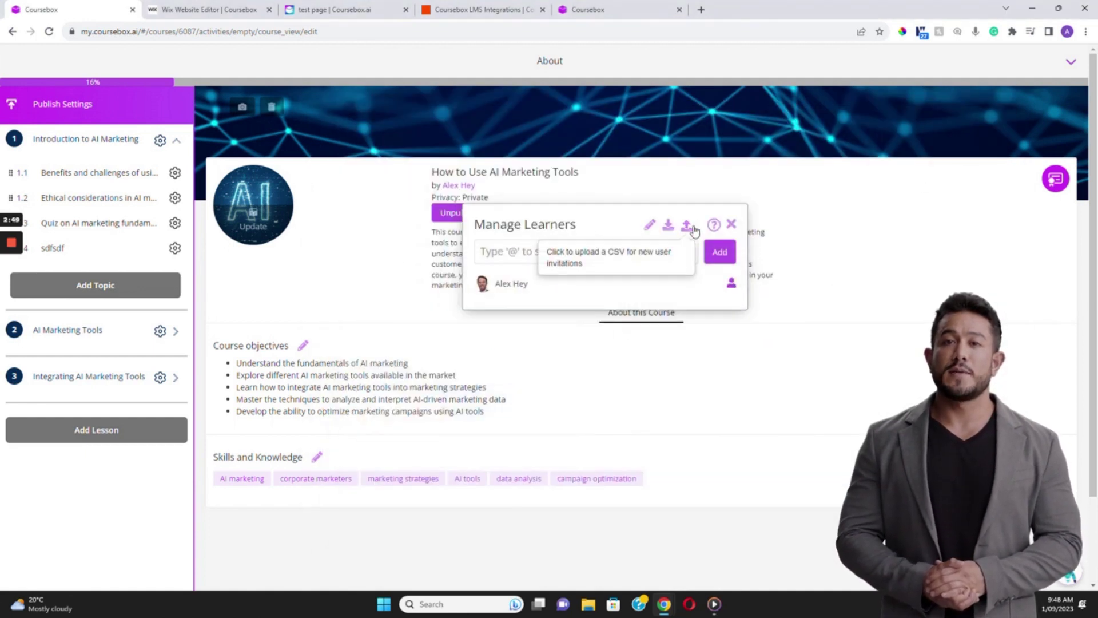
left_click(732, 224)
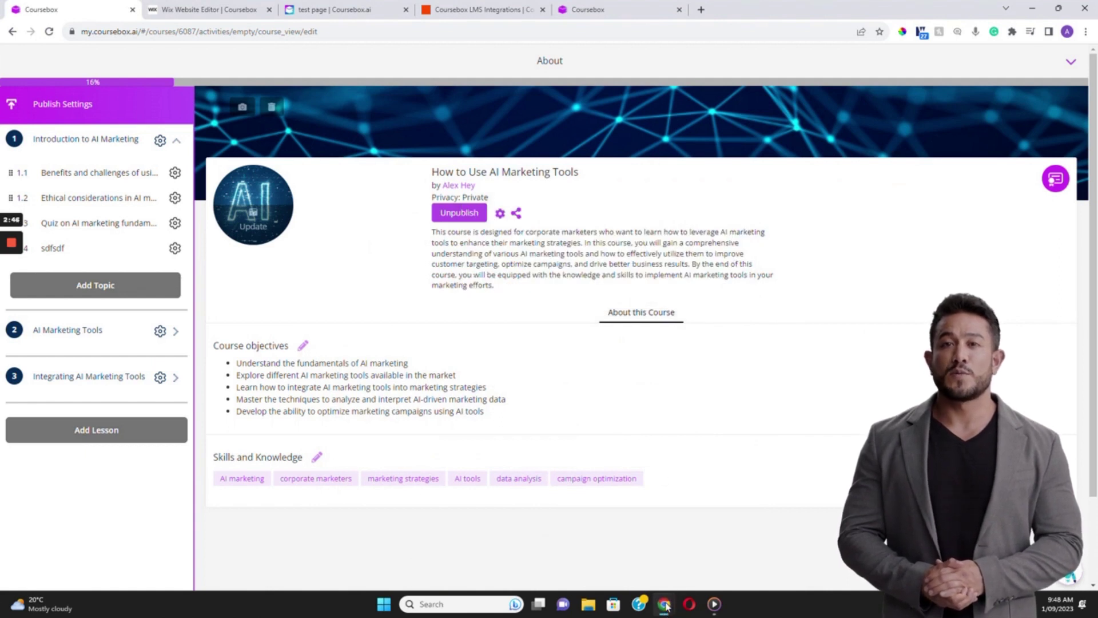
mouse_move(665, 605)
left_click(847, 566)
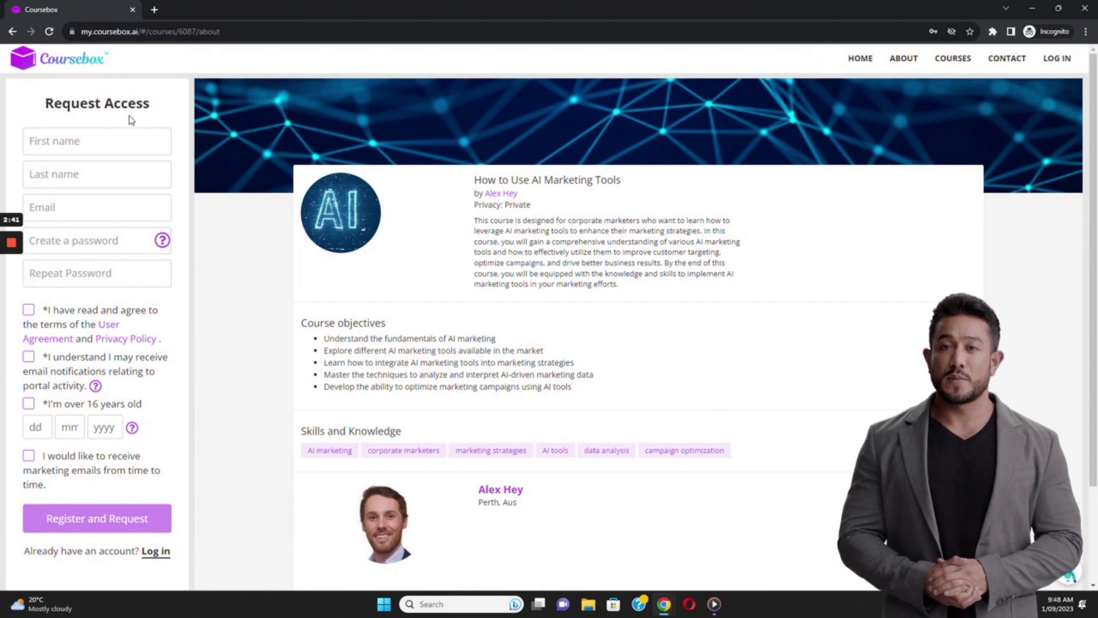
scroll(130, 123, "down", 2)
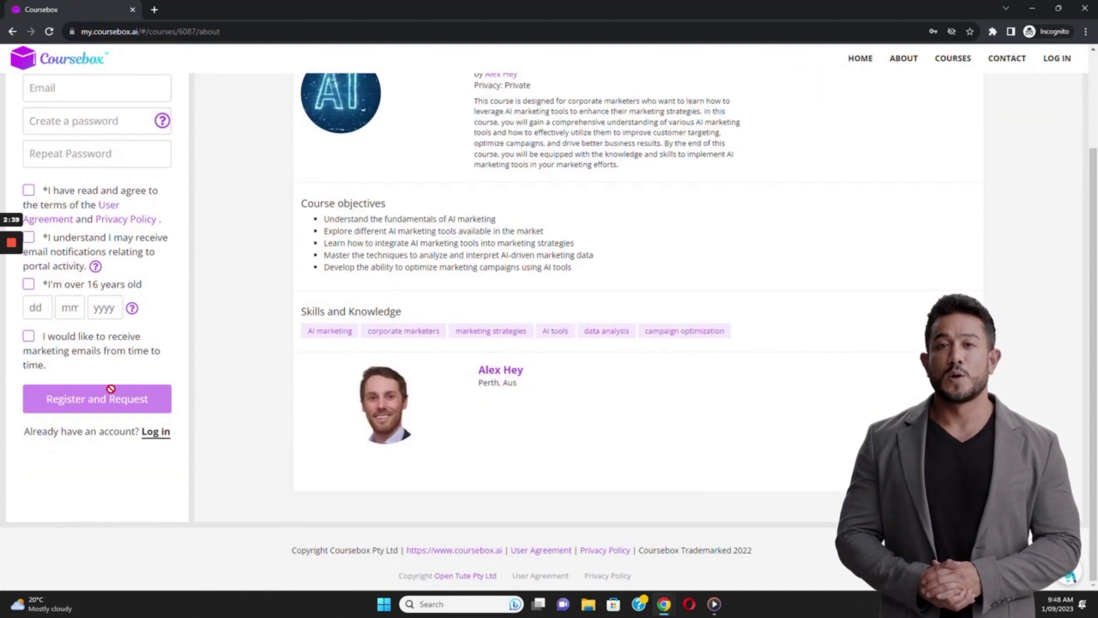
scroll(165, 345, "up", 2)
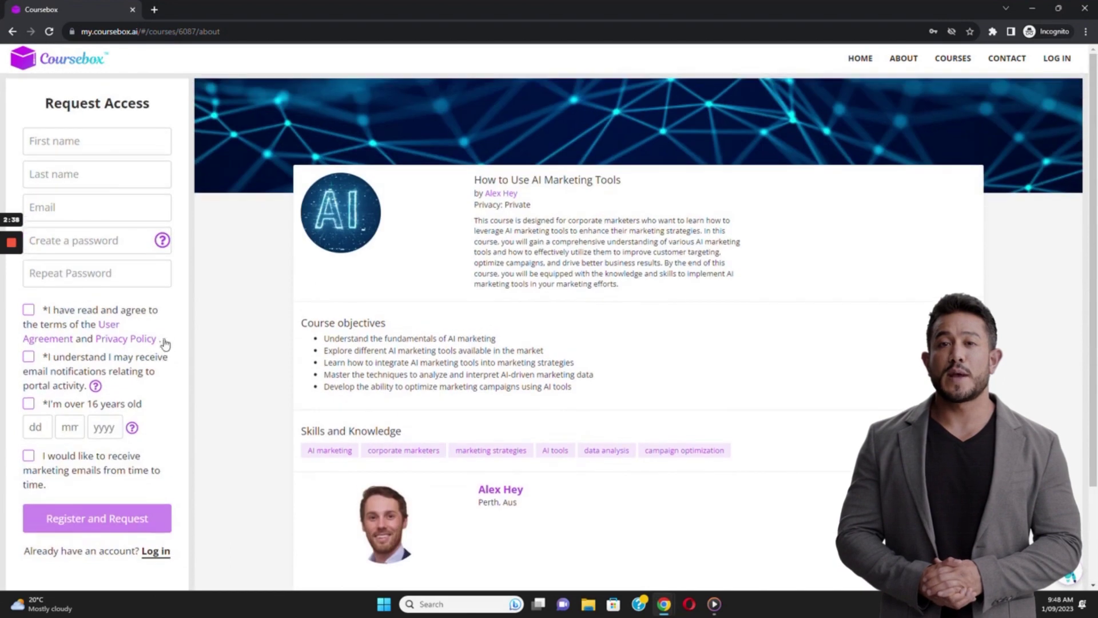
left_click(1033, 9)
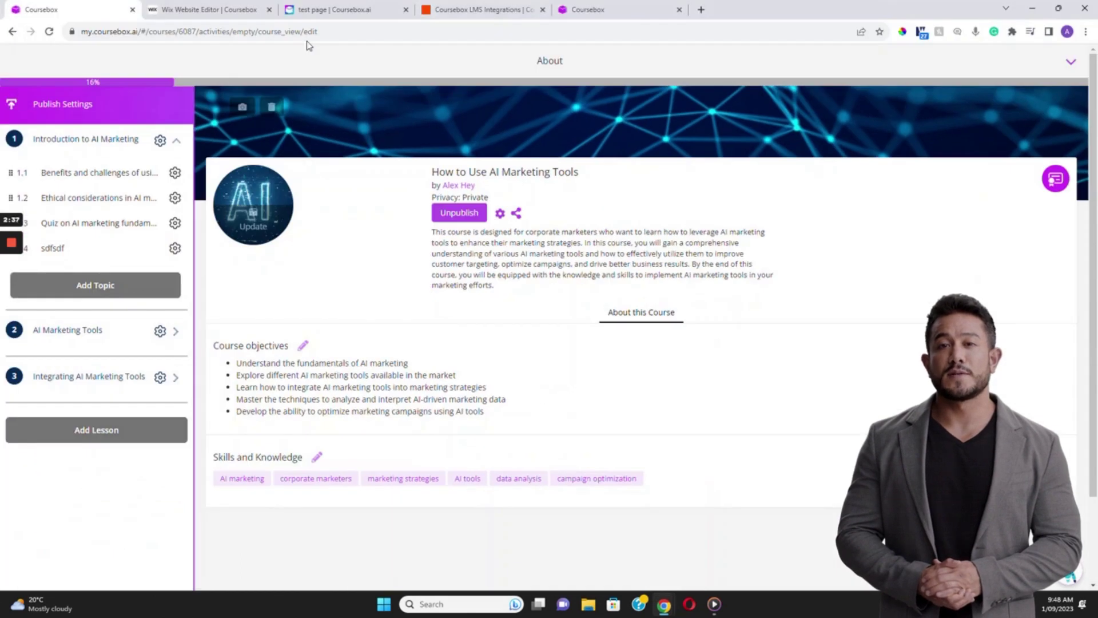
- Open certificate management for the course from its gear settings menu
left_click(500, 215)
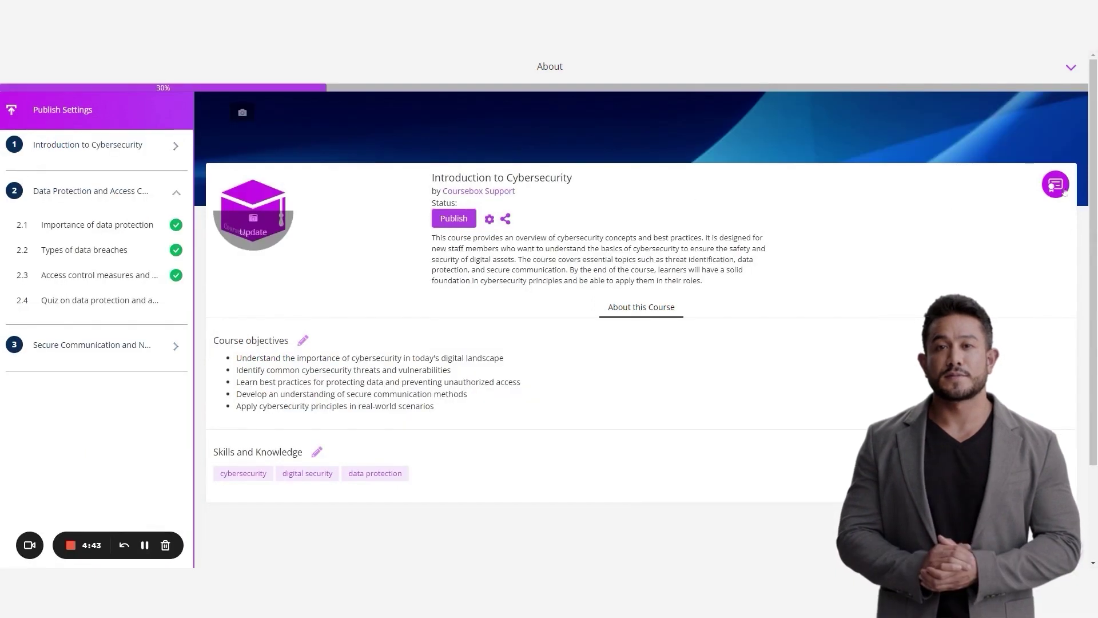
left_click(1055, 185)
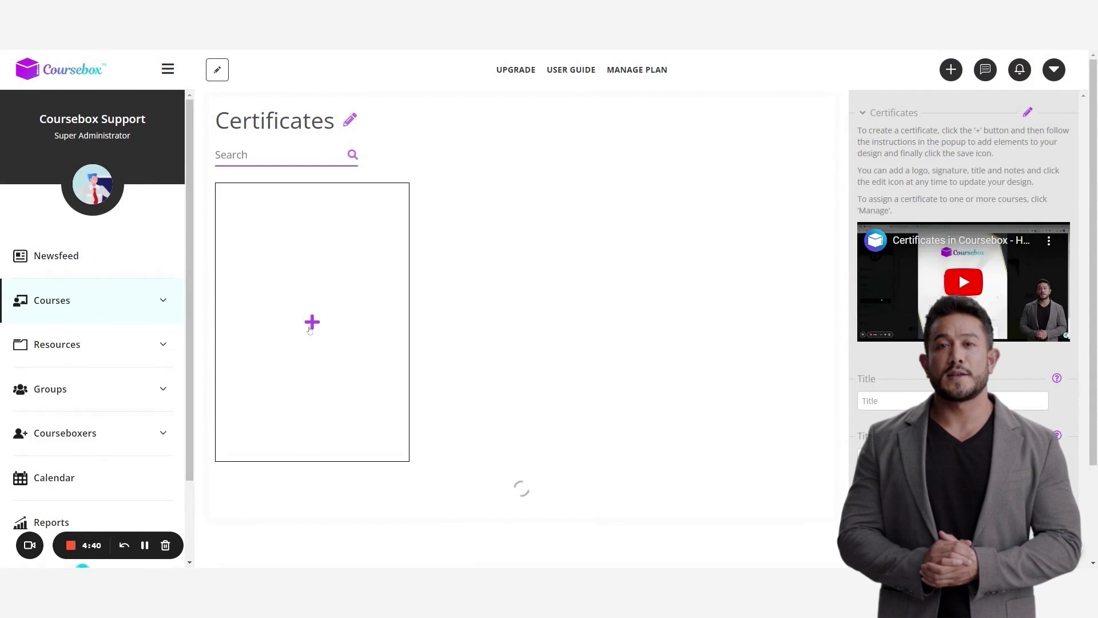
- Start a new certificate from the + card, then return to the How to Use AI Marketing Tools editor
left_click(311, 323)
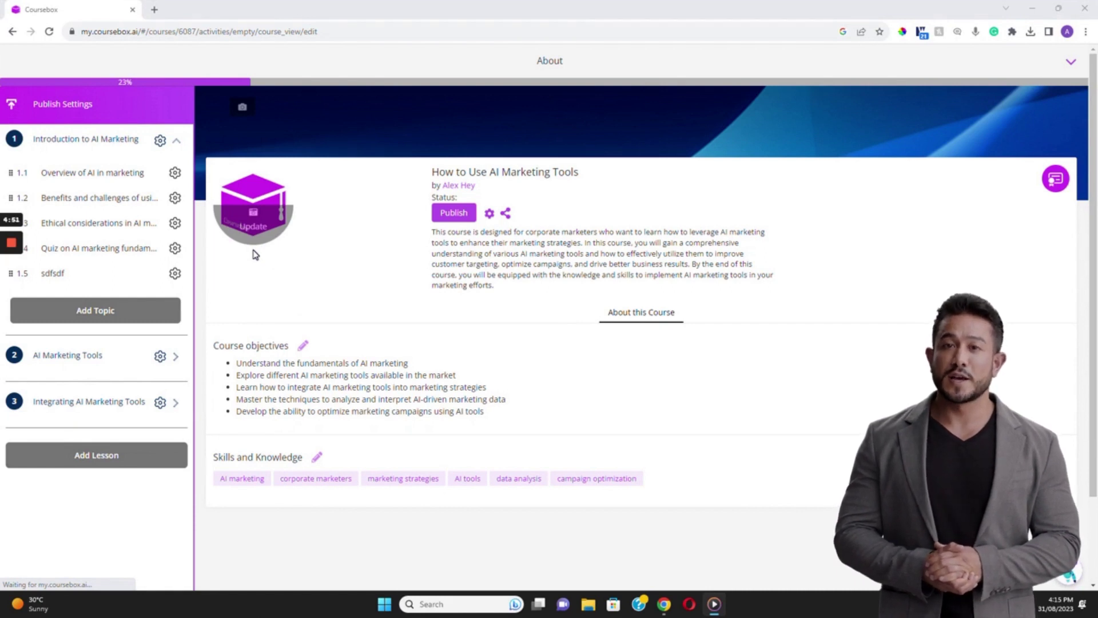
- Publish the course as paid at 100.00 AUD, with GST excluded
left_click(453, 213)
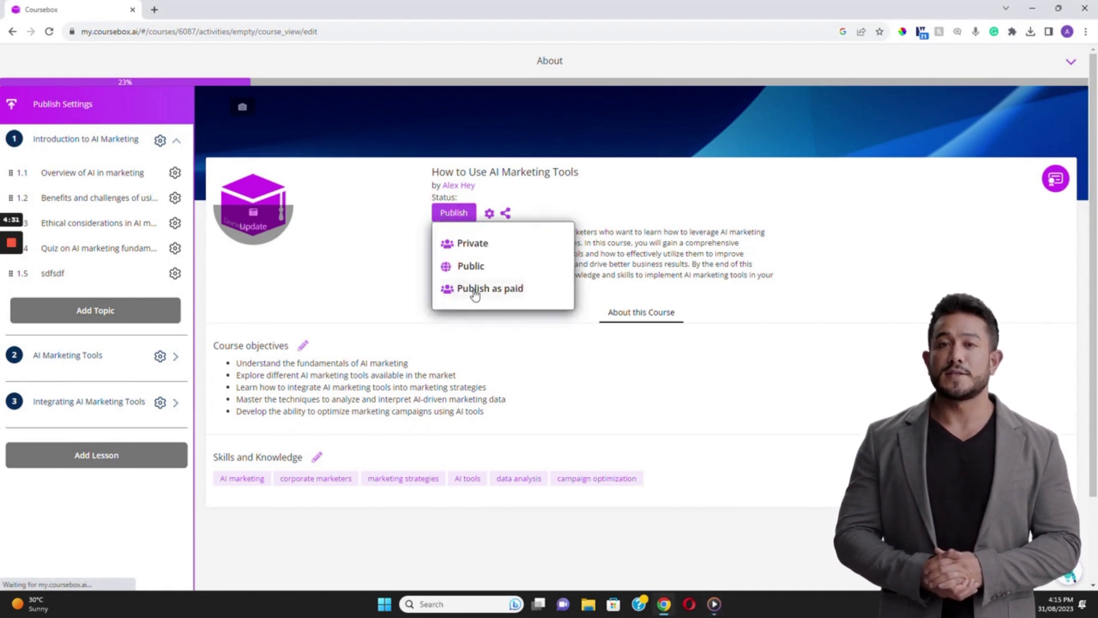
left_click(496, 289)
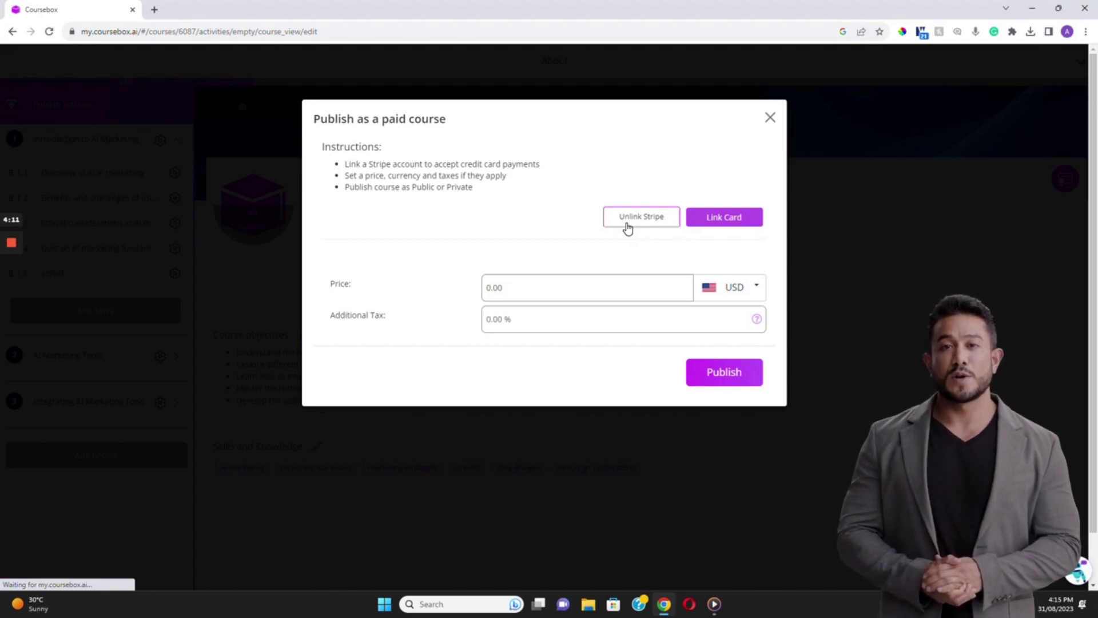
key("XF86AudioLowerVolume")
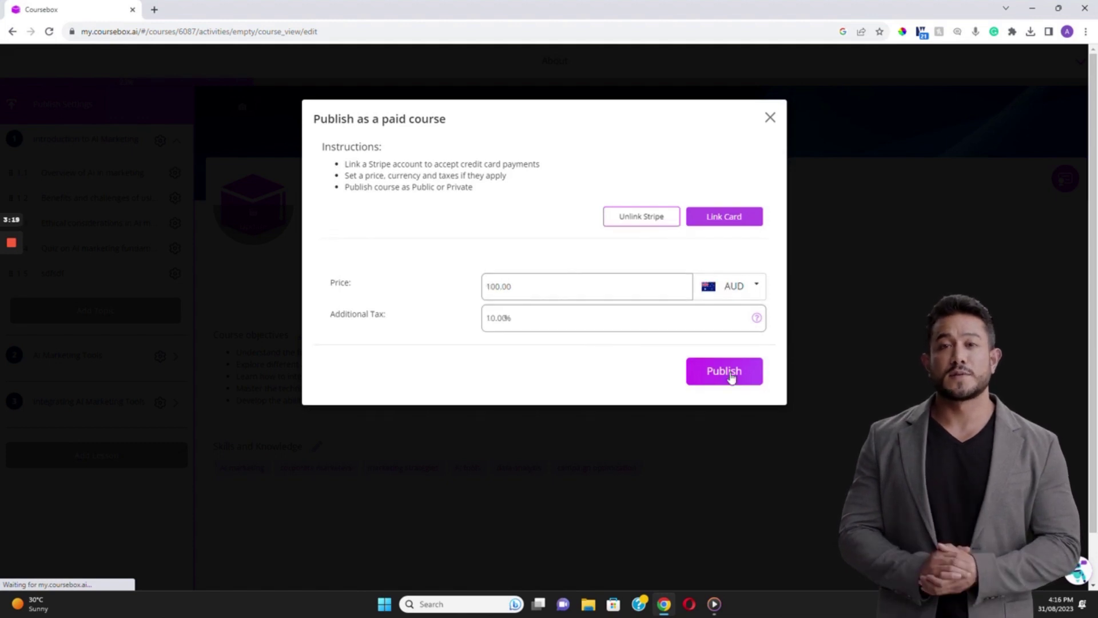
left_click(727, 374)
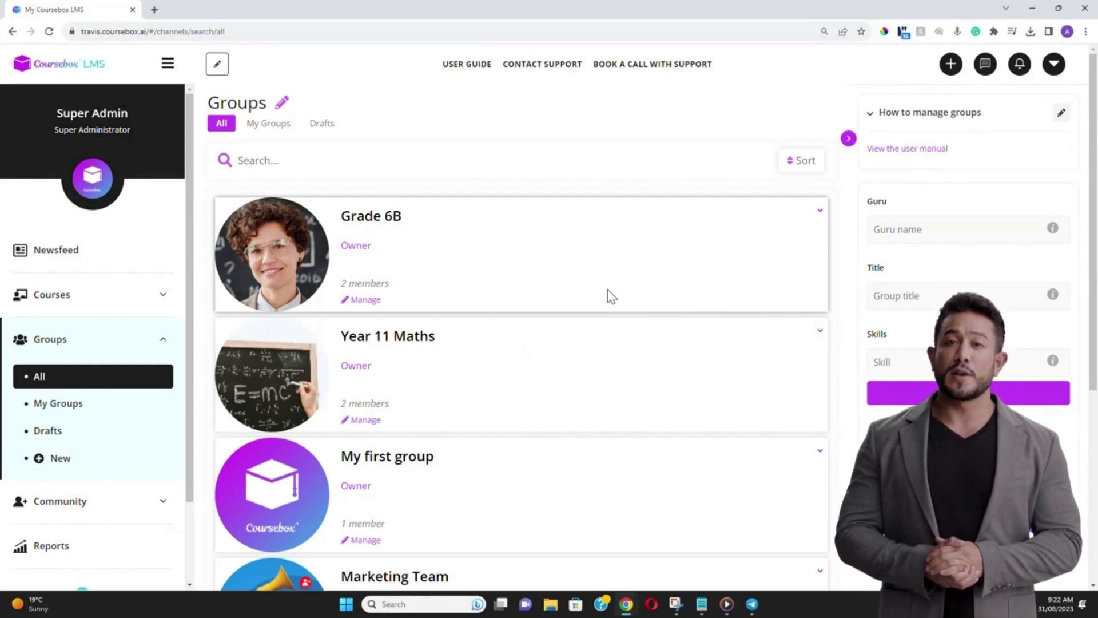
- Scroll down the sidebar to reach the Groups section
scroll(611, 296, "down", 1)
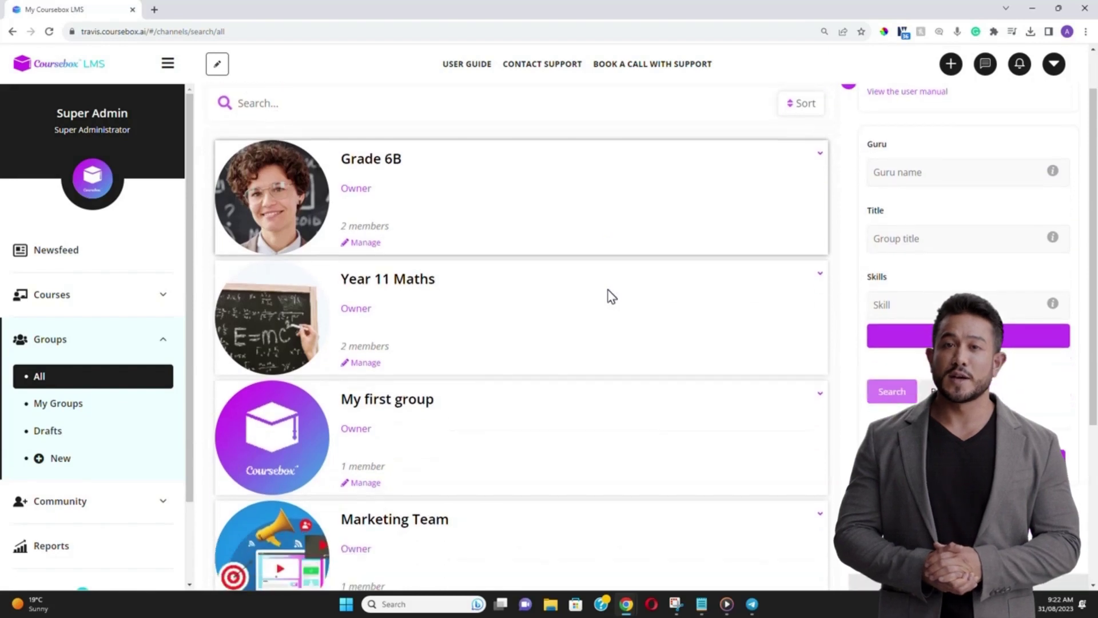
scroll(611, 297, "down", 1)
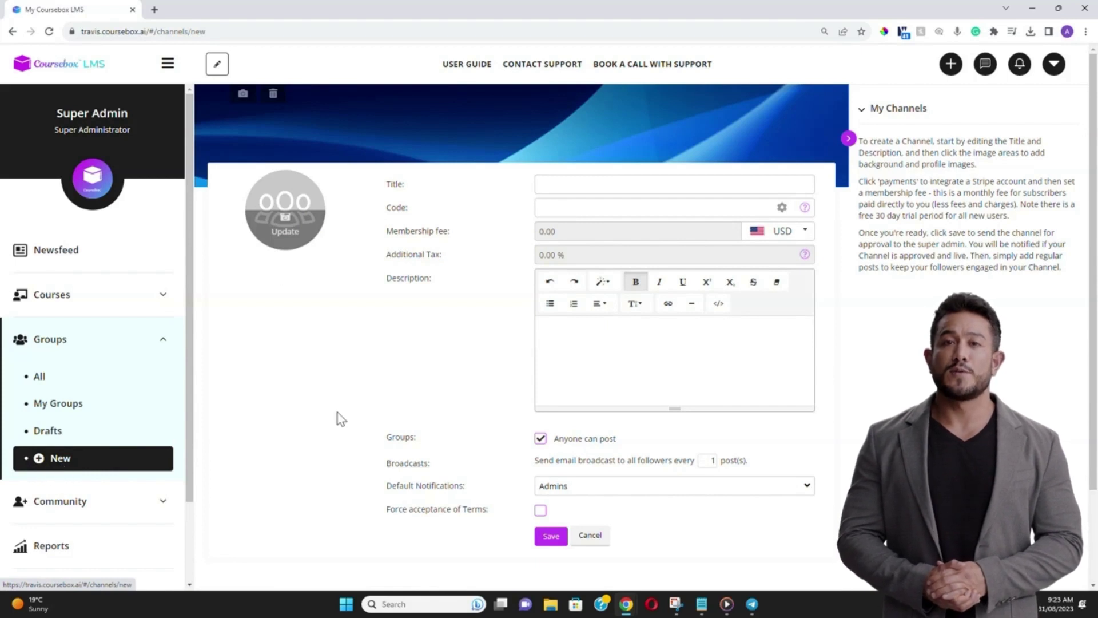
- Paste 'Online training for GPs' as the new group's title and save the group
left_click(601, 180)
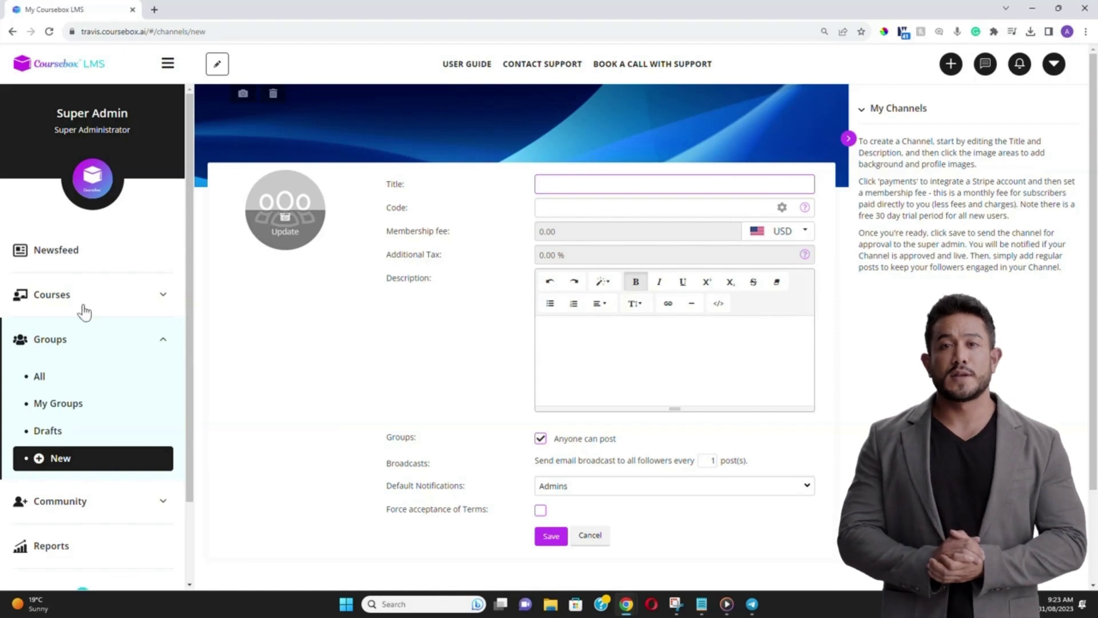
key("alt+Tab")
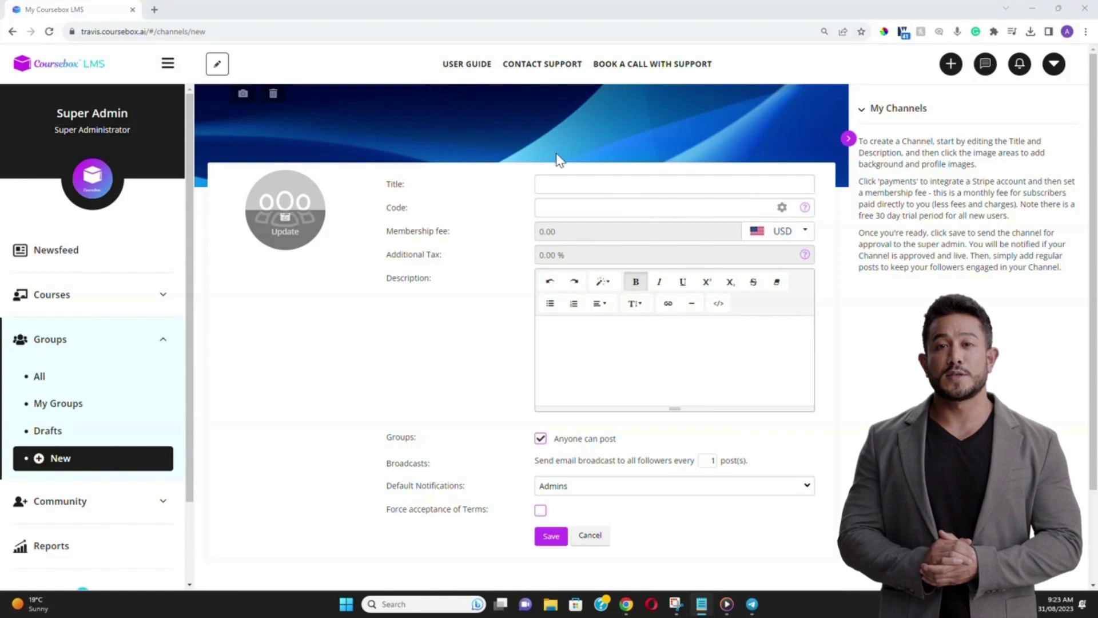
key("alt+Tab")
type("Online training for GPs")
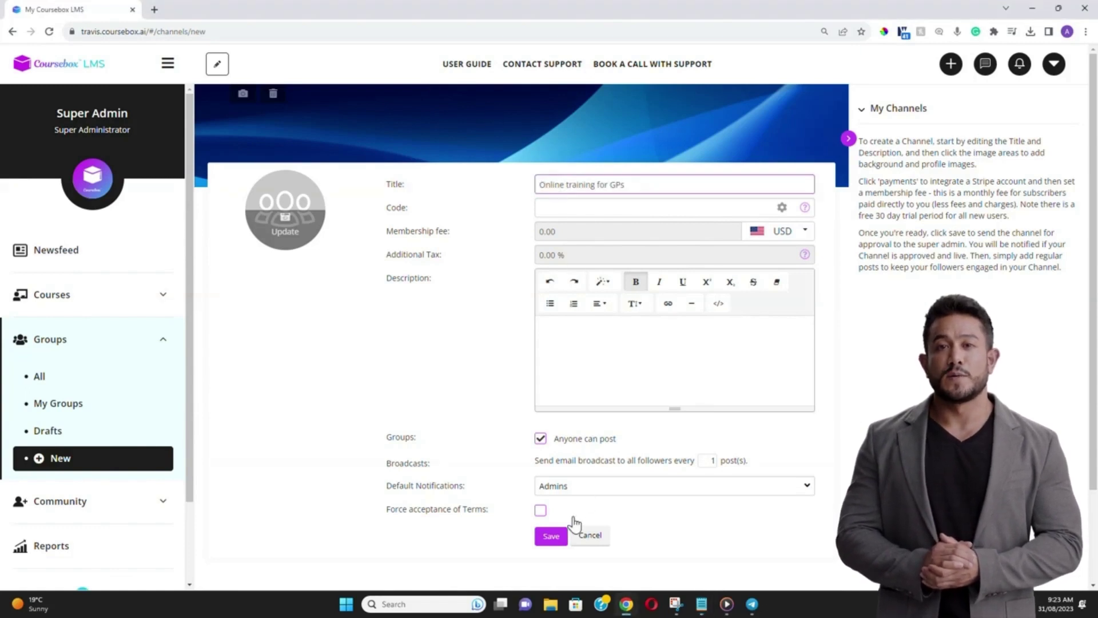
left_click(551, 535)
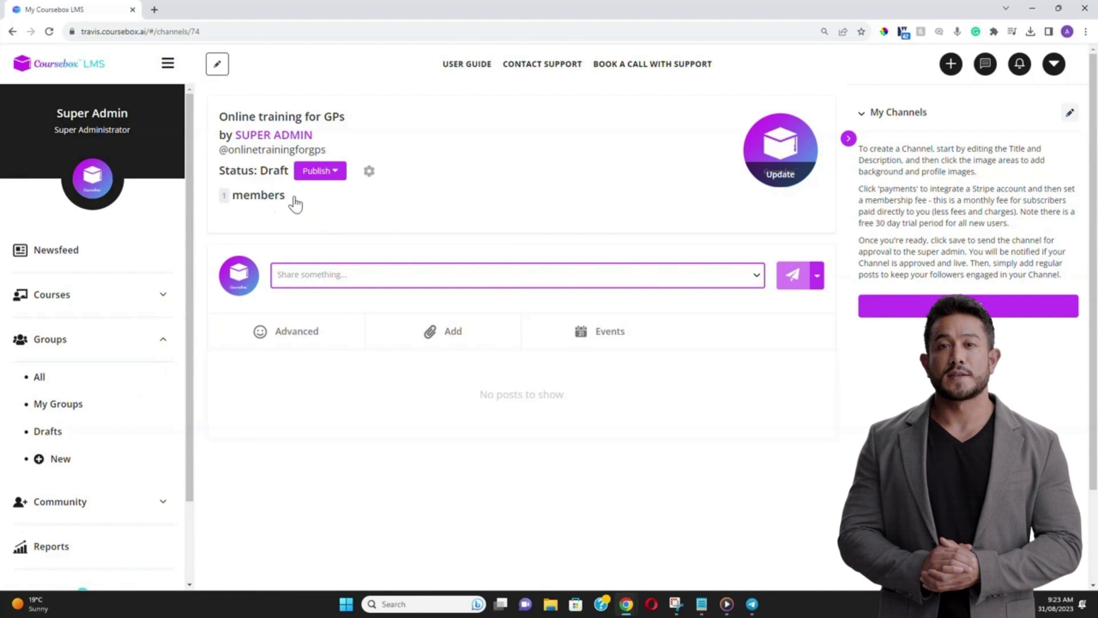
- Publish the Online training for GPs group with Private privacy
left_click(368, 172)
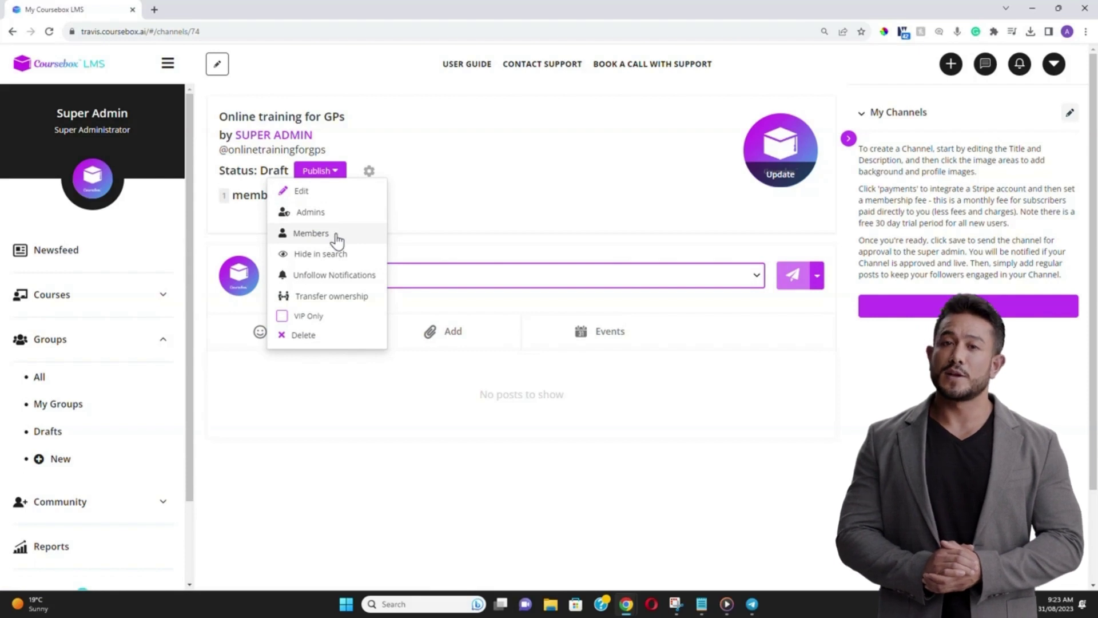
left_click(443, 204)
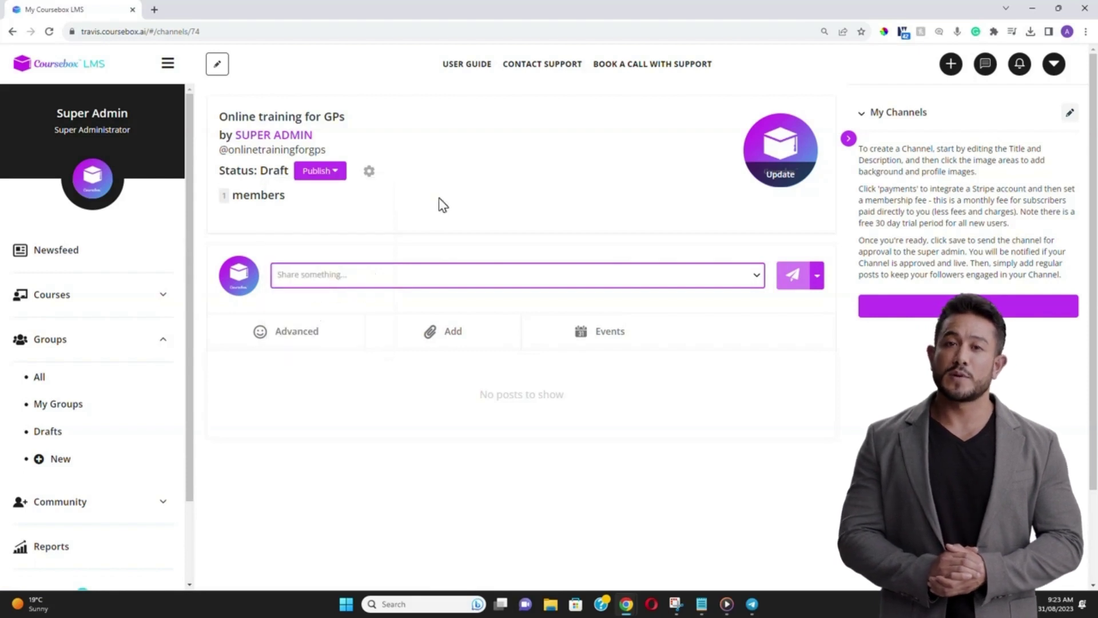
left_click(340, 181)
left_click(319, 191)
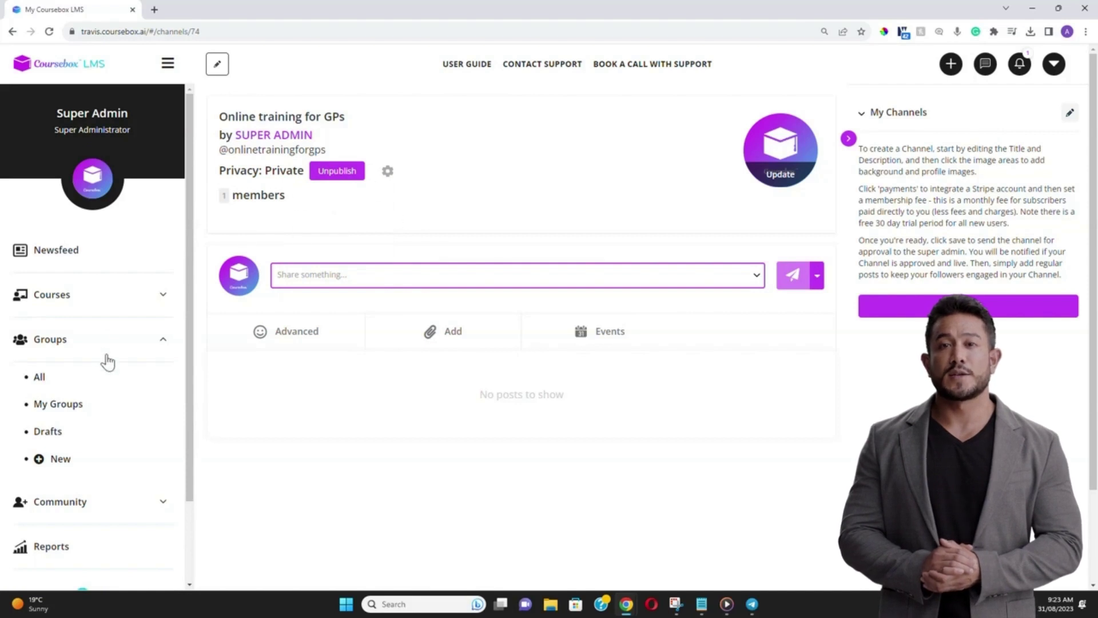
left_click(50, 302)
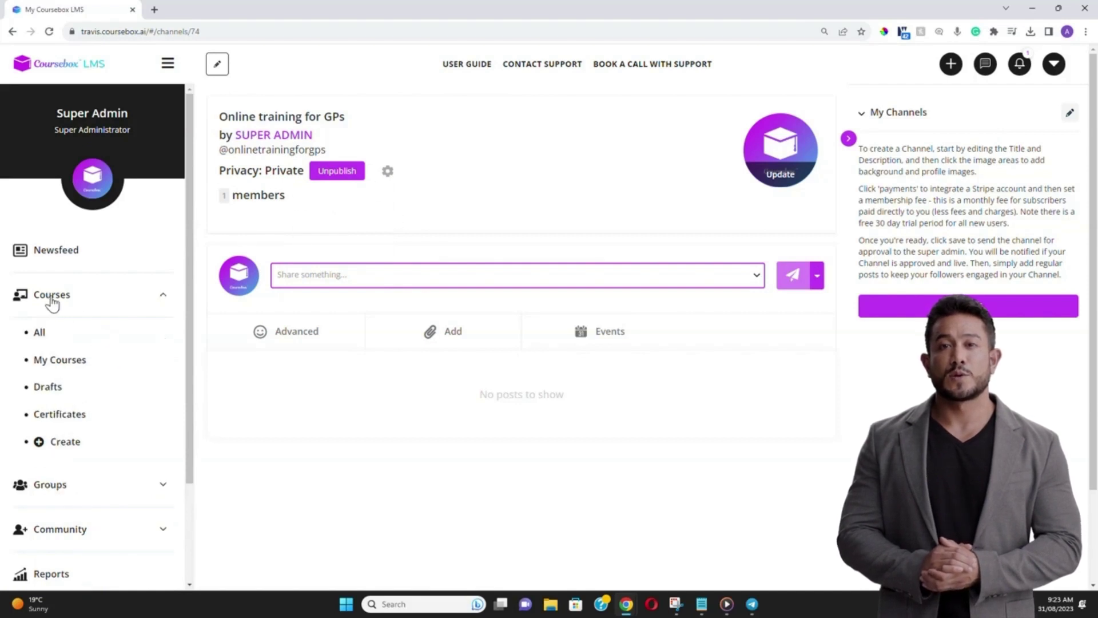
- Open the draft course Mental Health for GPs and publish it as Public
left_click(54, 389)
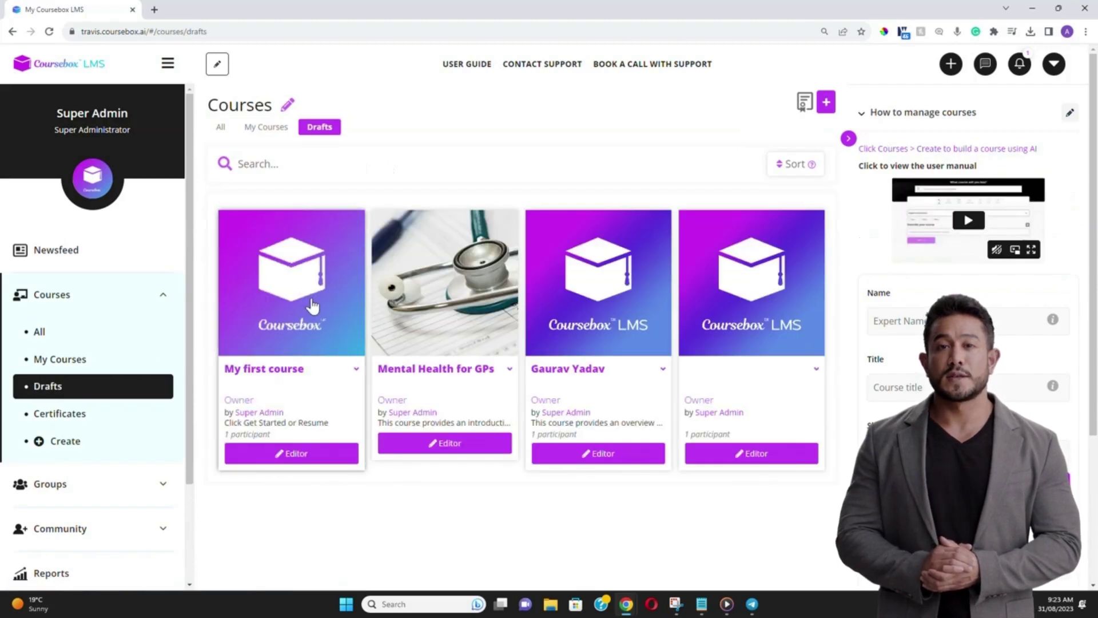
left_click(459, 372)
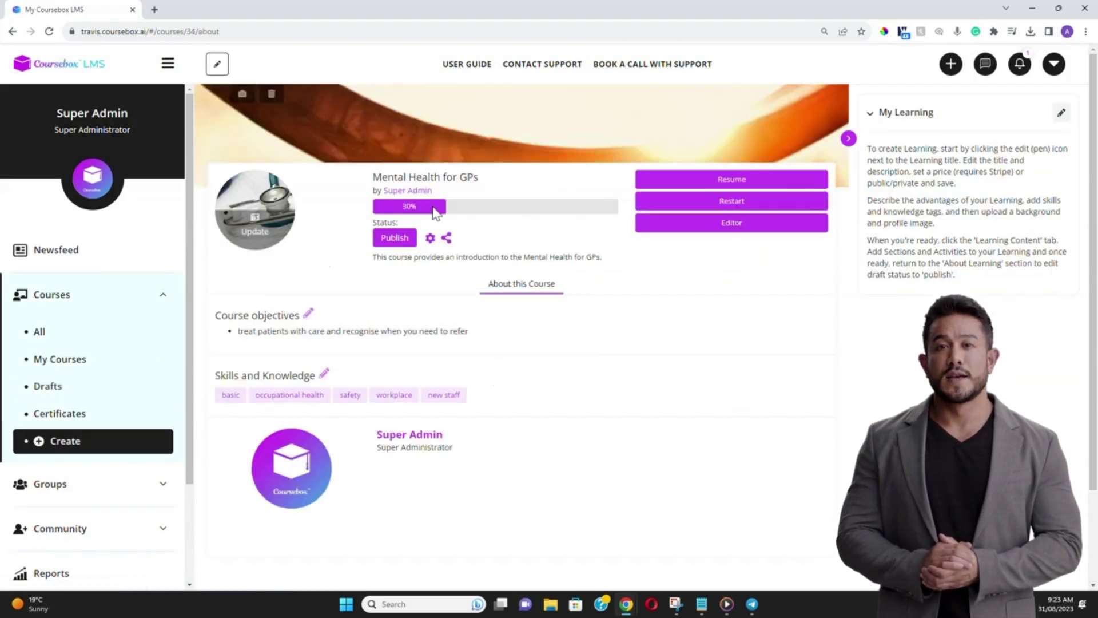
left_click(410, 239)
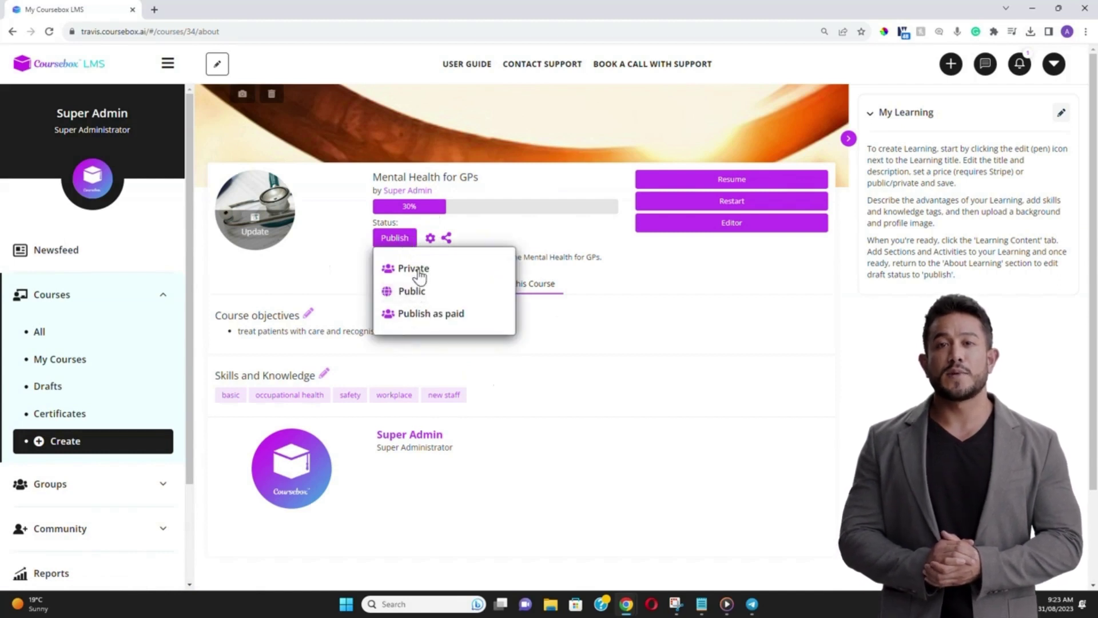
left_click(411, 292)
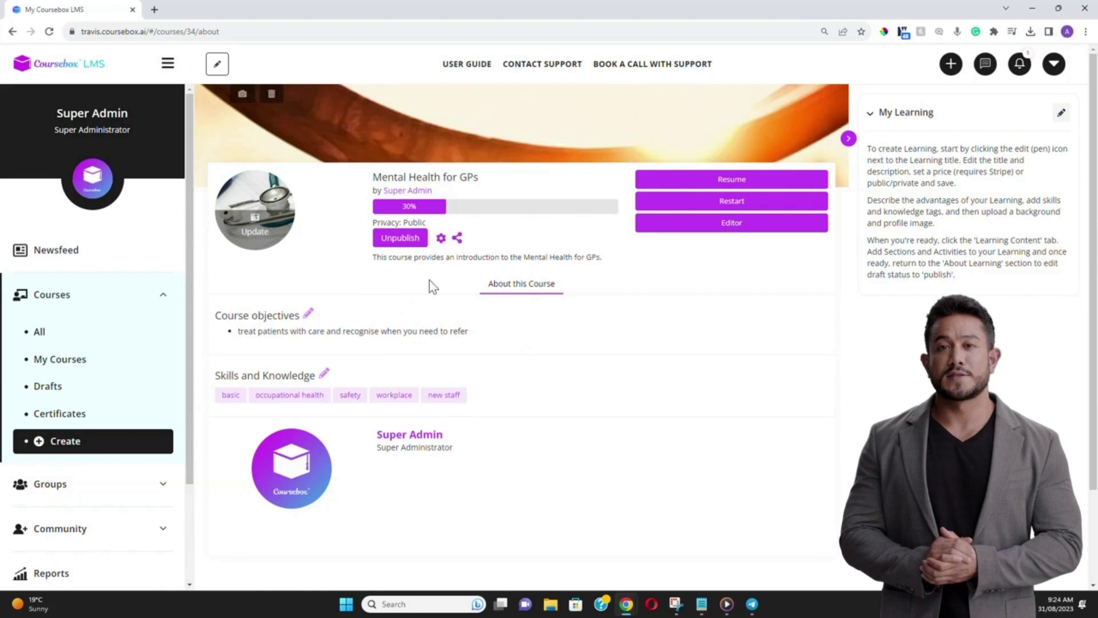
left_click(441, 239)
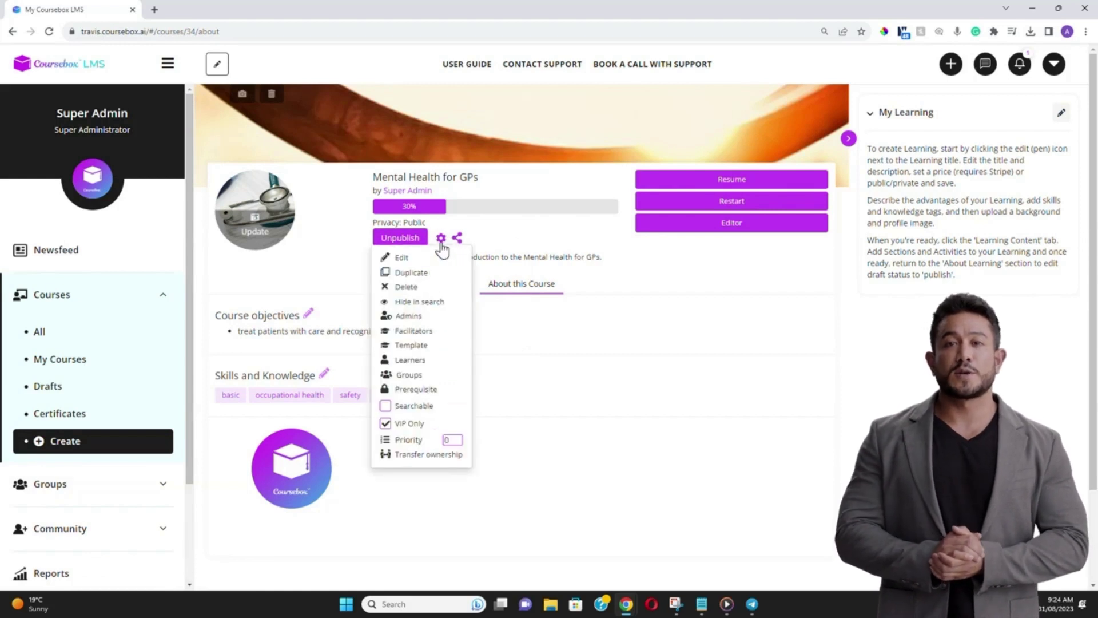
- Add the Online training for GPs group to Mental Health for GPs' channels, then close the dialog
left_click(409, 375)
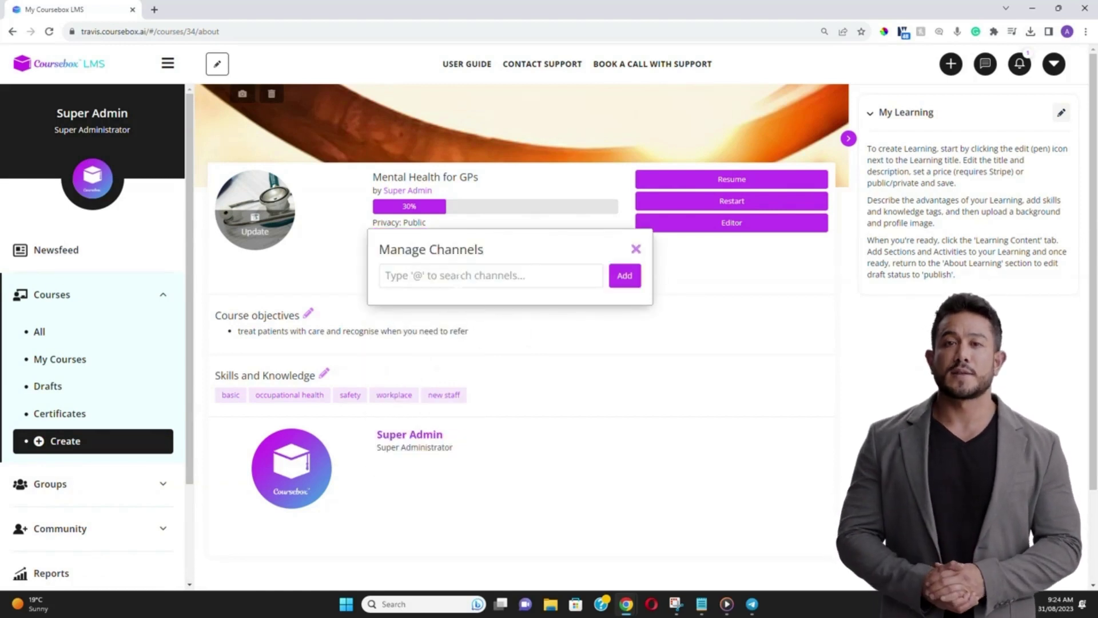
left_click(459, 278)
type("@")
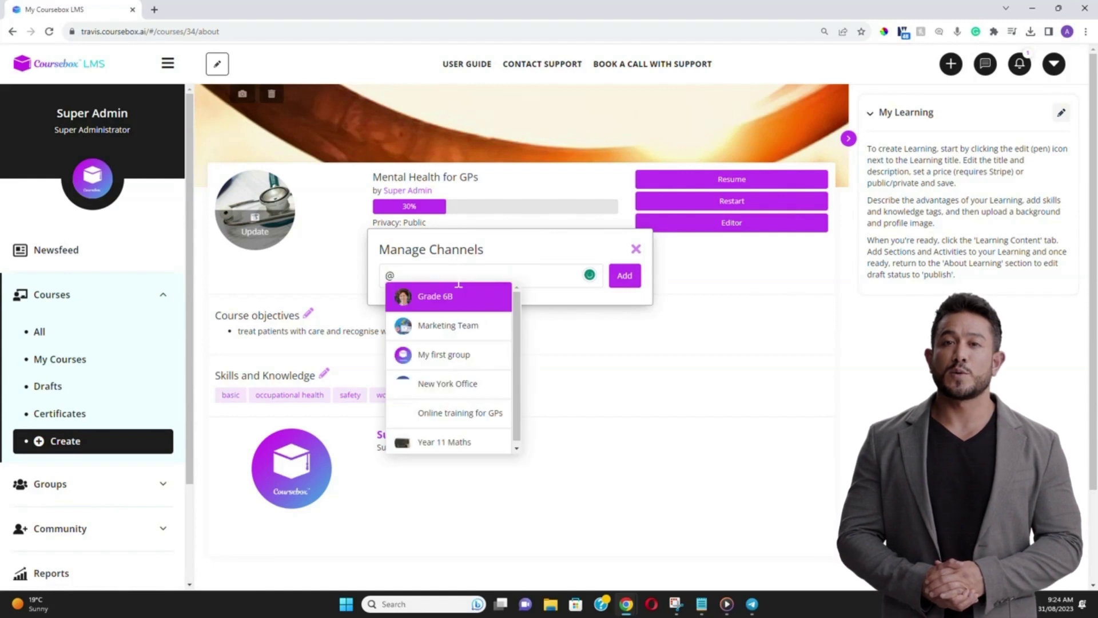
left_click(448, 411)
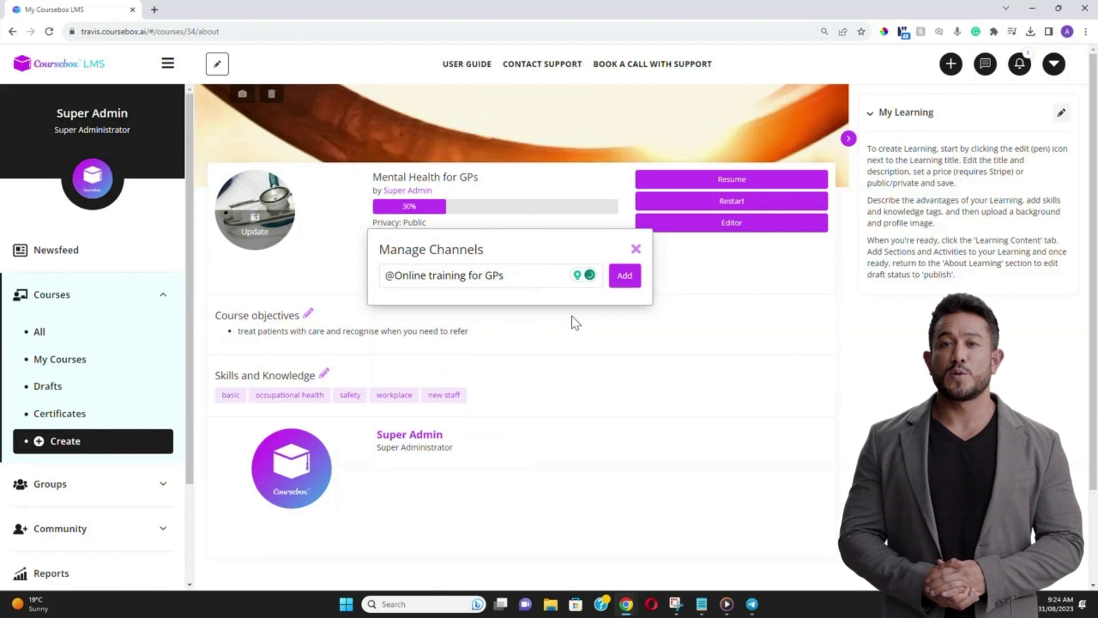
left_click(624, 276)
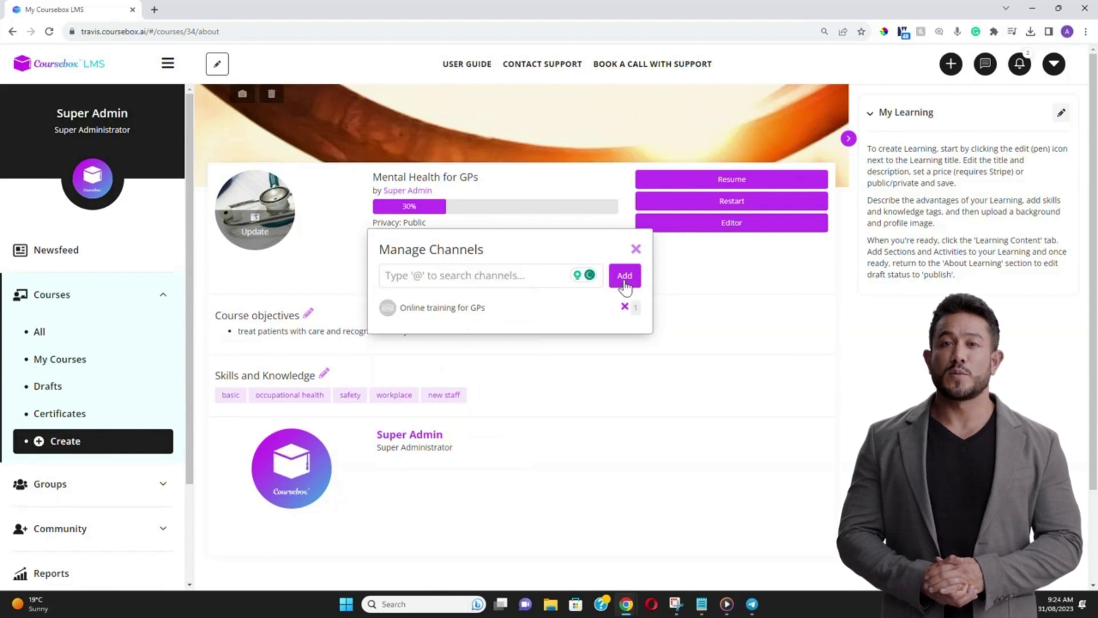
left_click(635, 248)
scroll(86, 449, "down", 1)
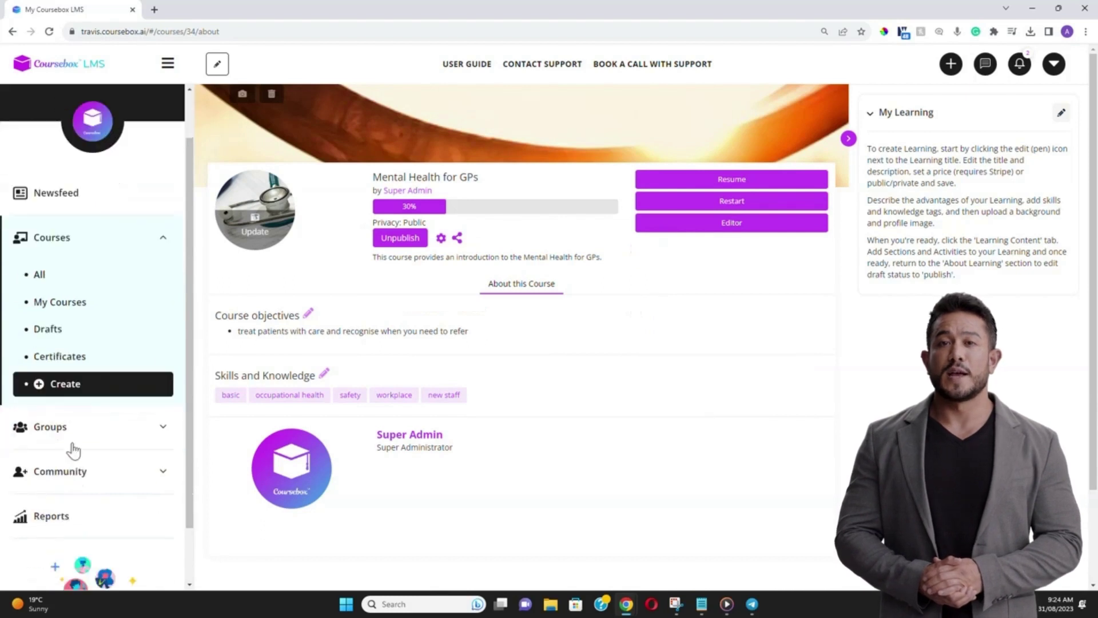
left_click(68, 426)
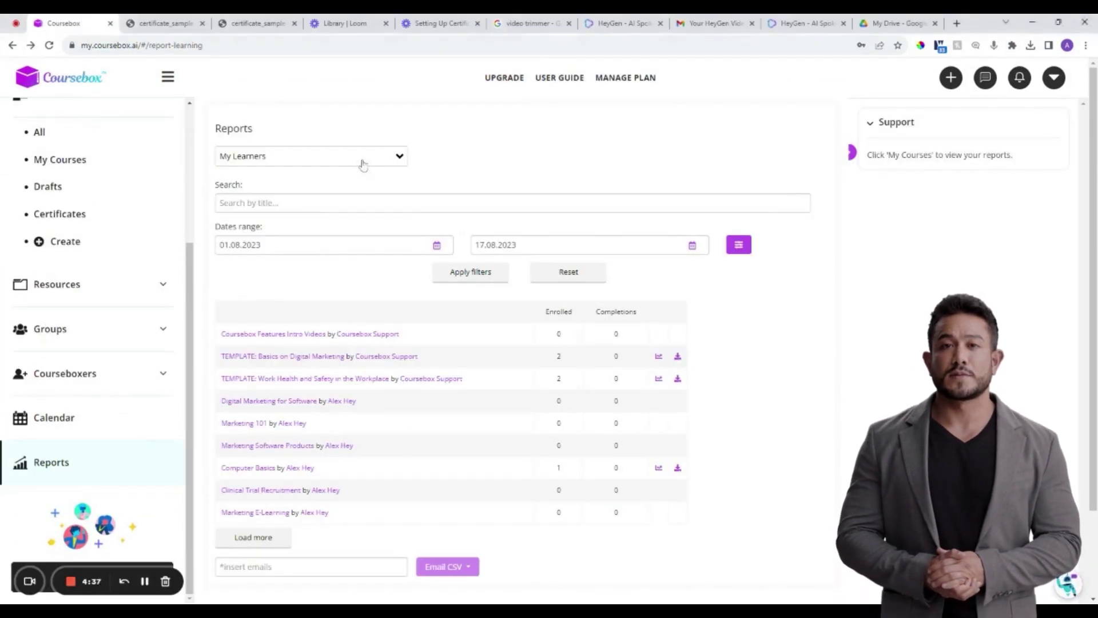
- Switch the report to My Courses with a date range and view Coursebox Features Intro Videos completions
left_click(362, 162)
left_click(280, 180)
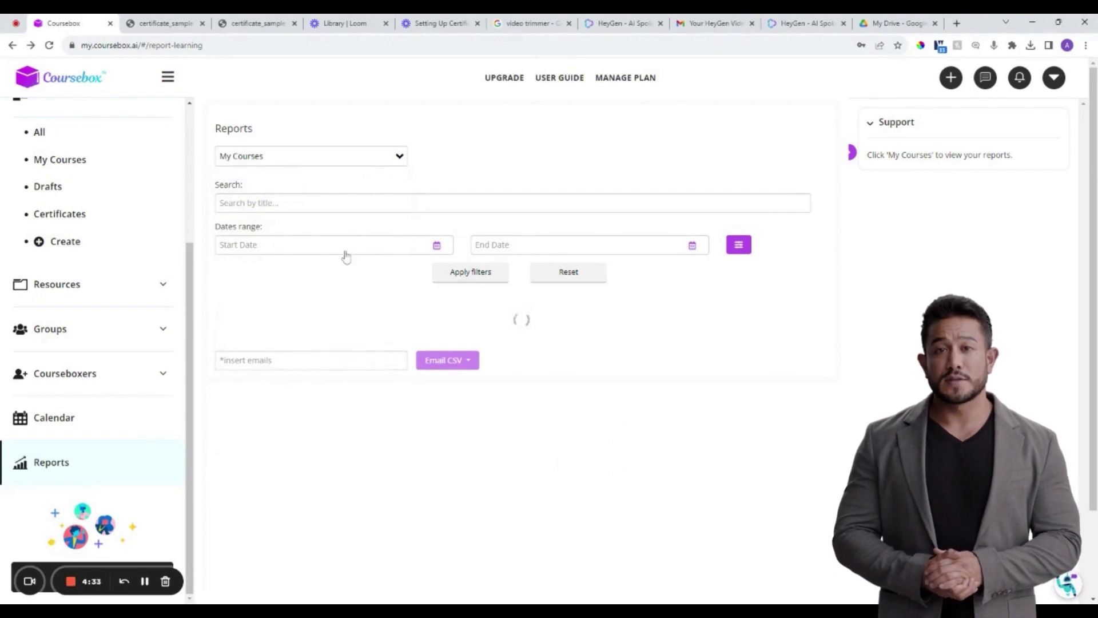
left_click(343, 204)
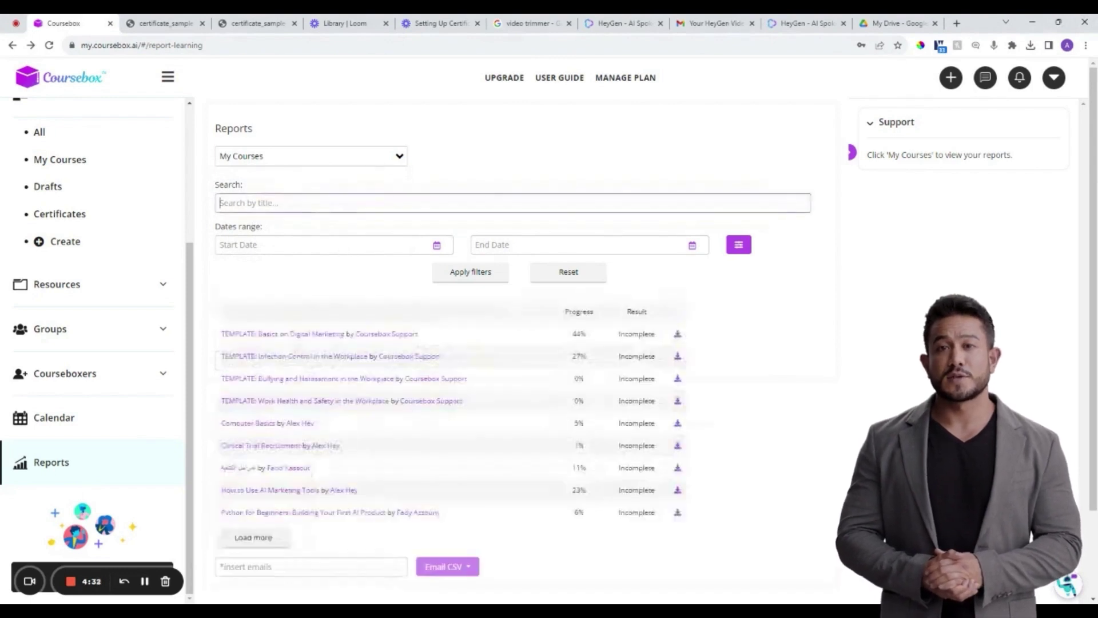
left_click(315, 248)
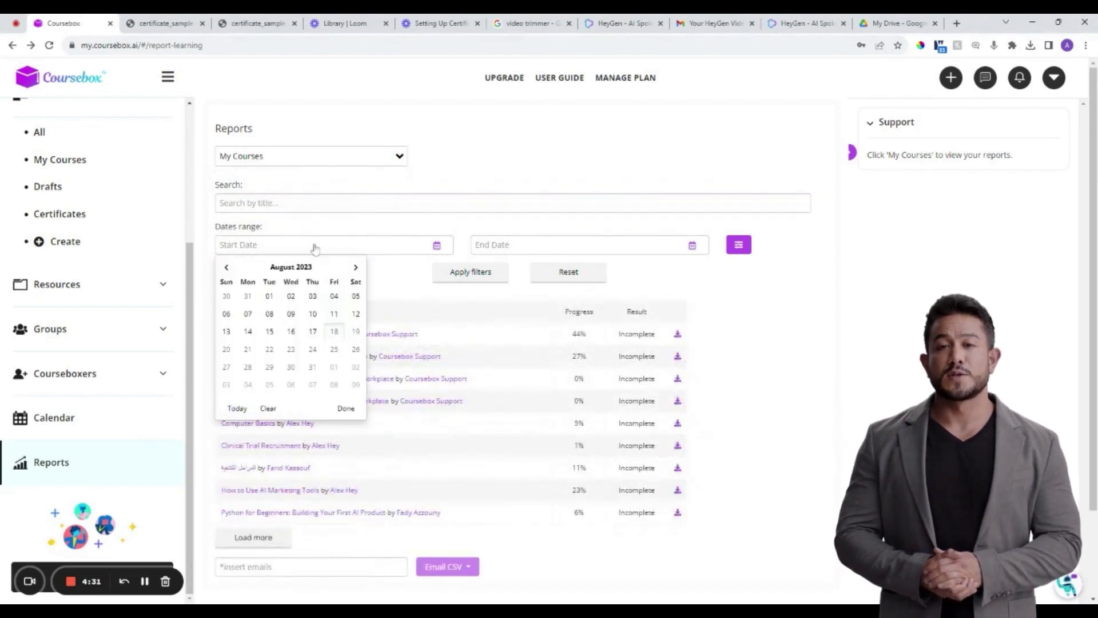
left_click(569, 247)
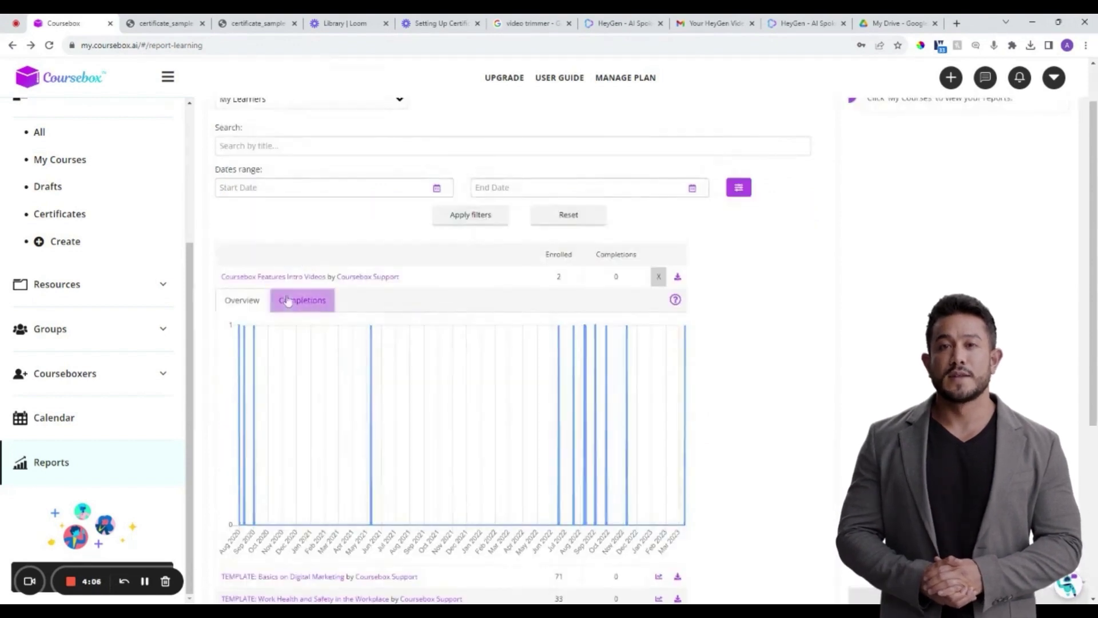
left_click(288, 301)
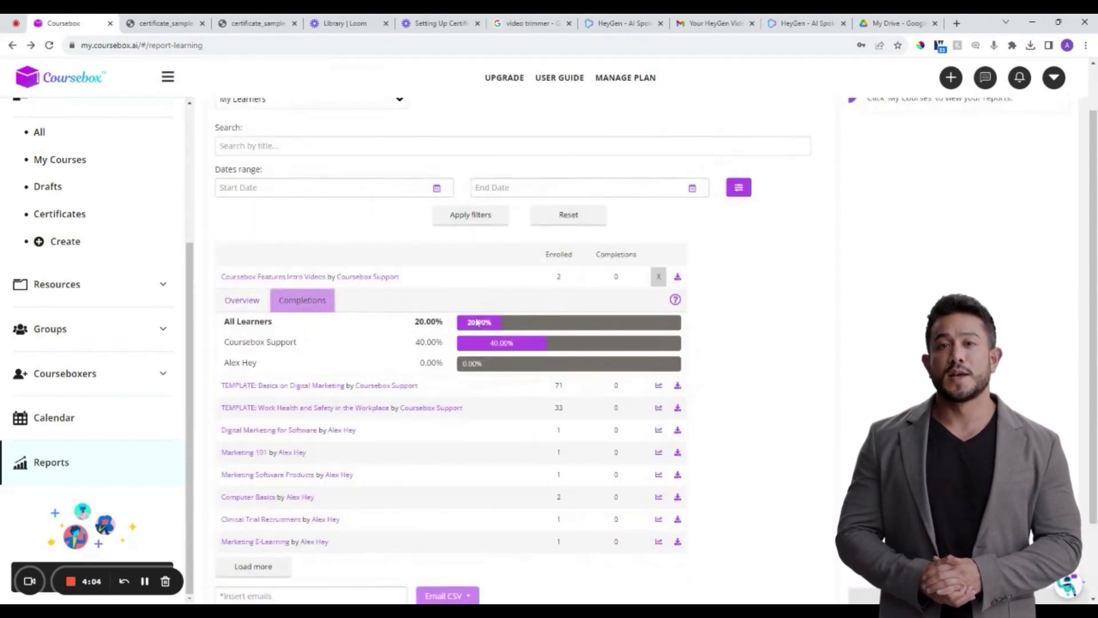